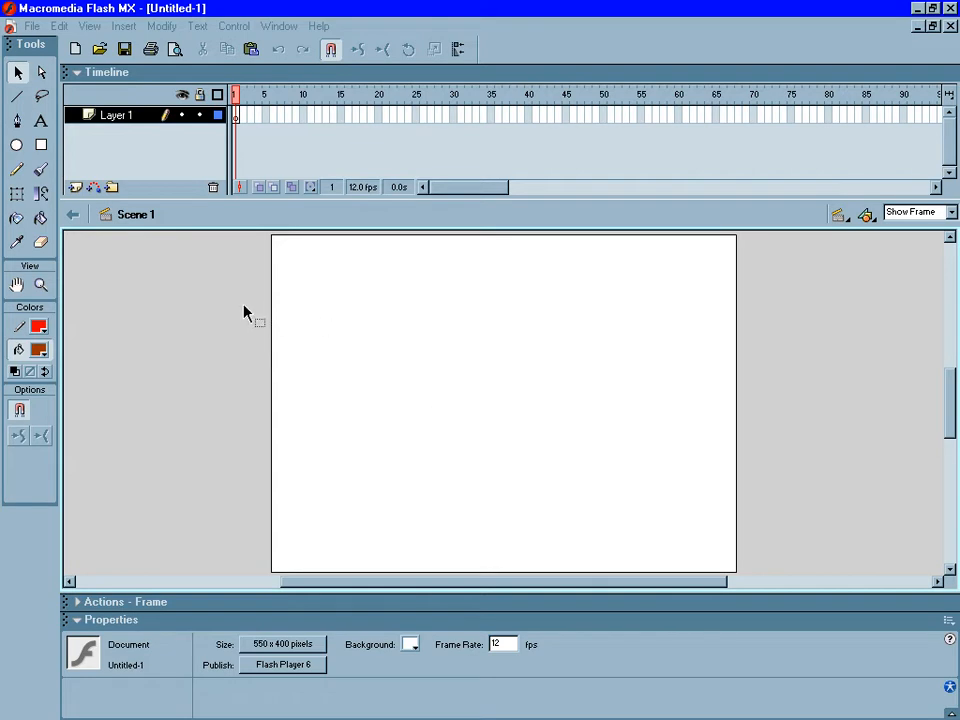
Try #33FFCC as the document background colour, set it back to white, and accept the document properties.
left_click(166, 26)
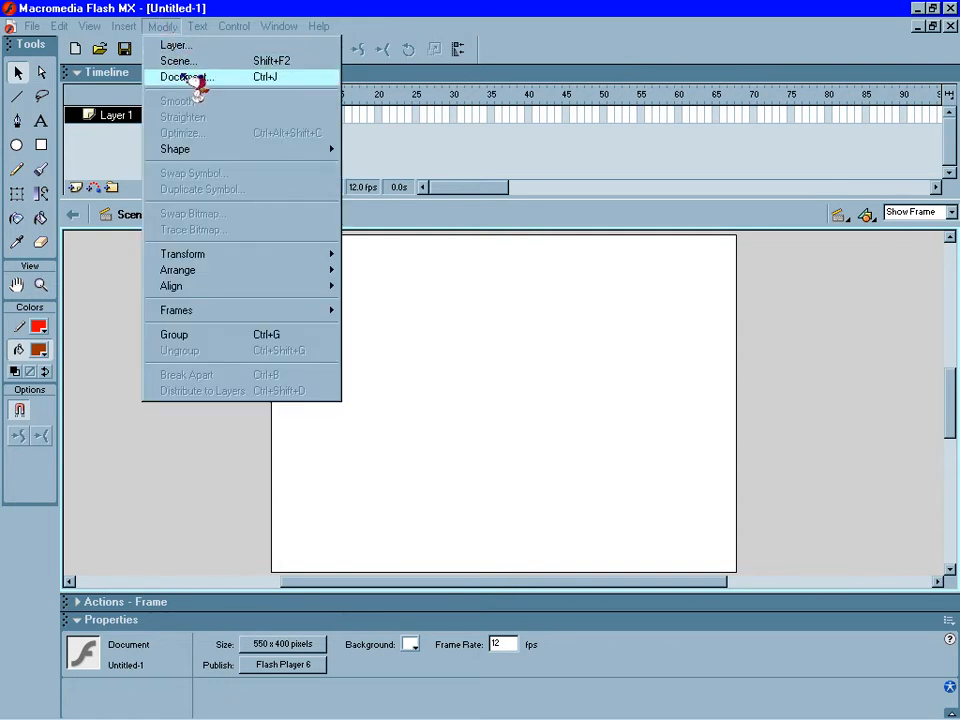
left_click(192, 78)
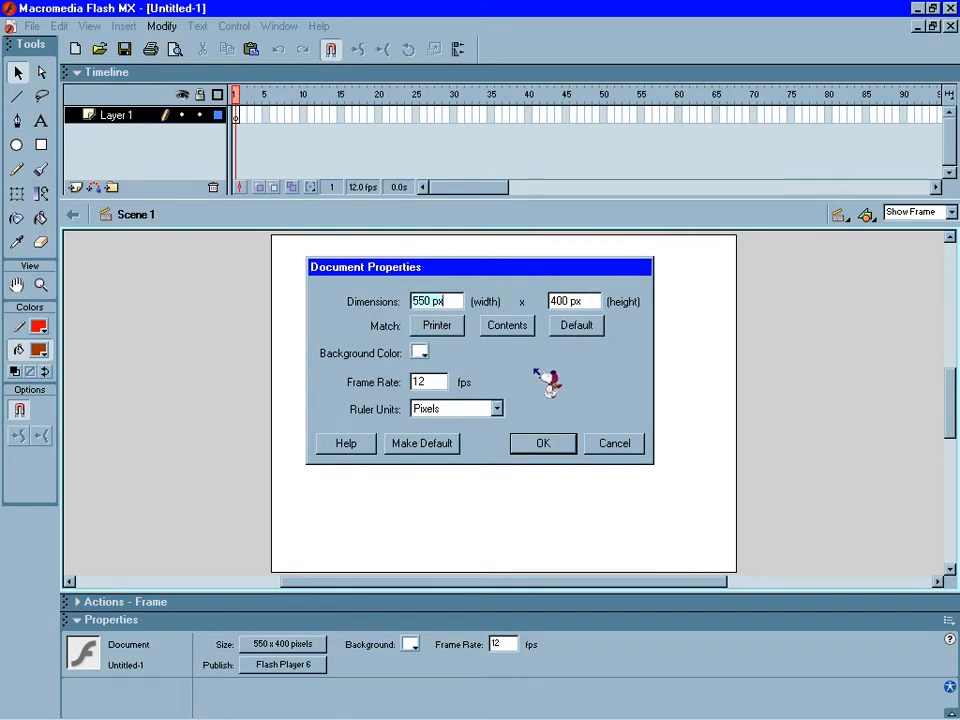
left_click(497, 410)
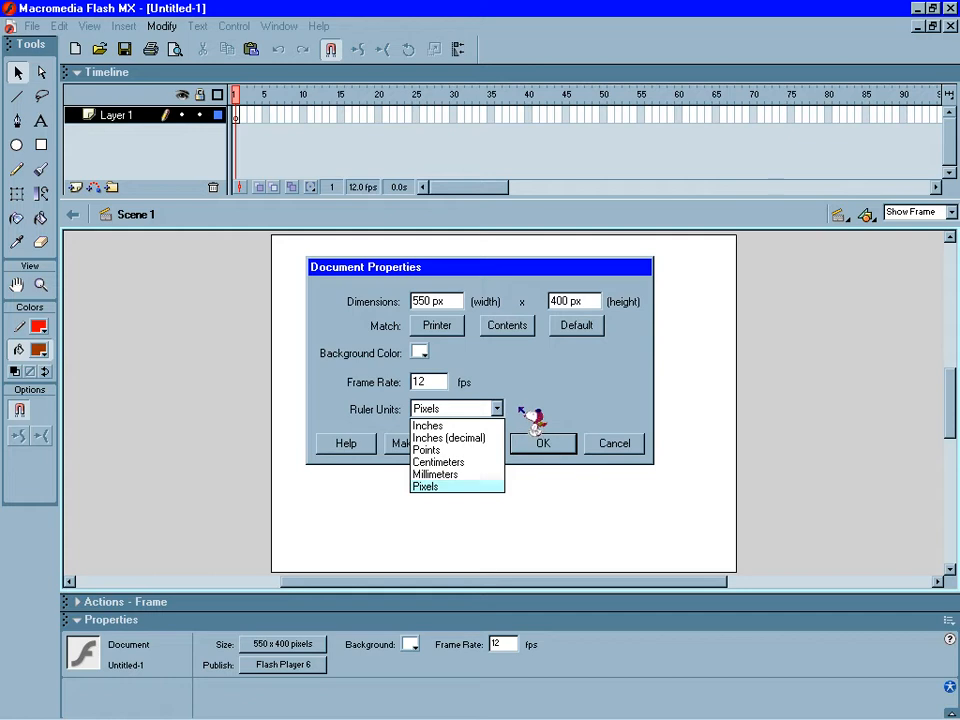
left_click(519, 408)
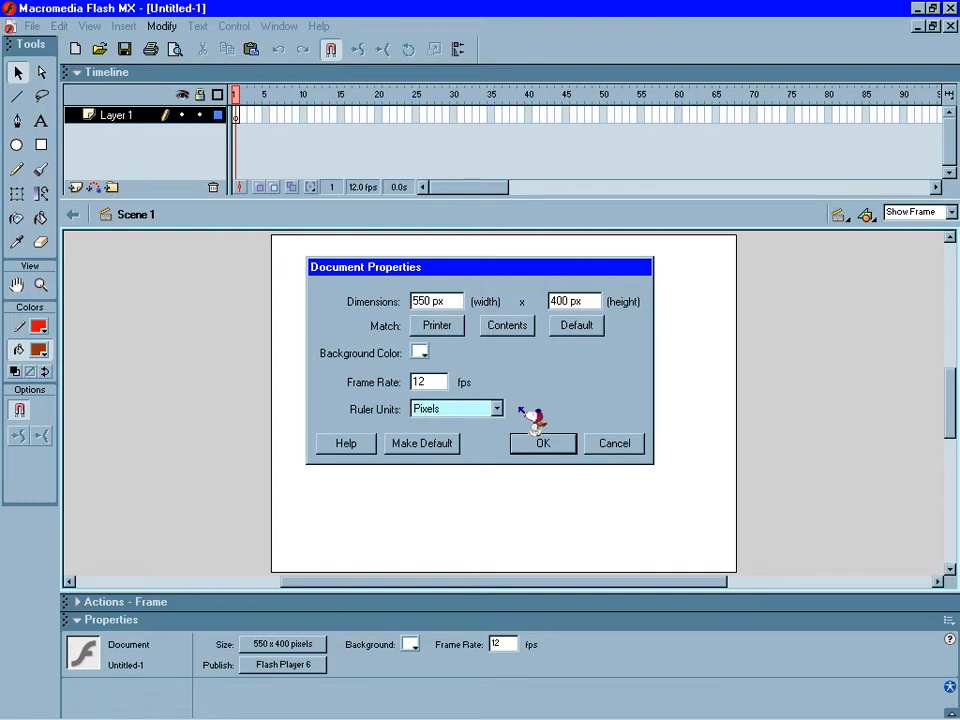
left_click(420, 352)
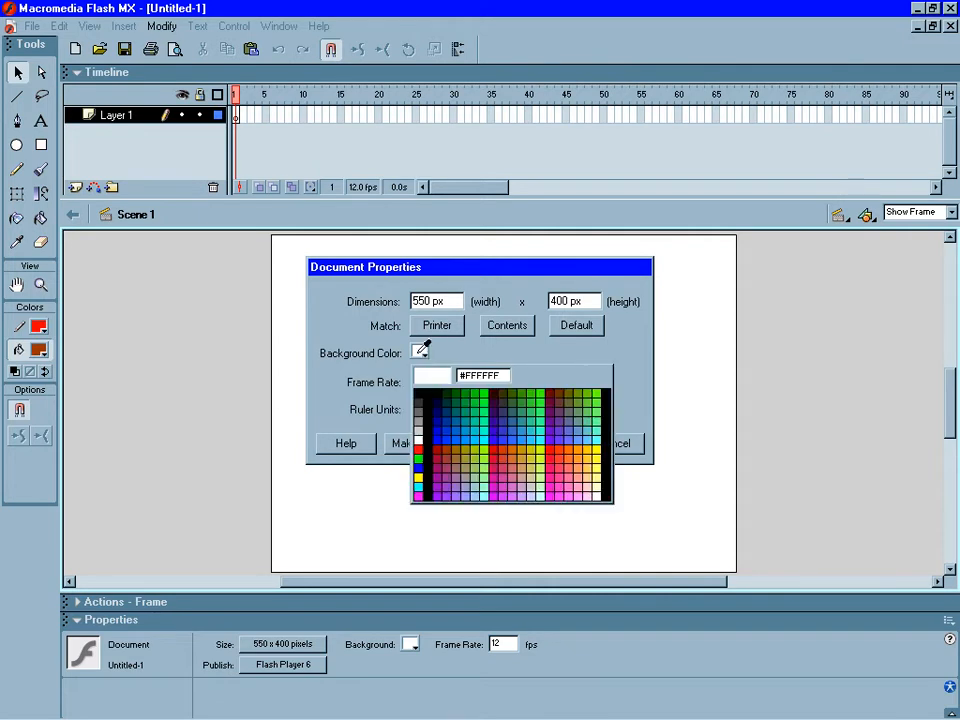
left_click(541, 430)
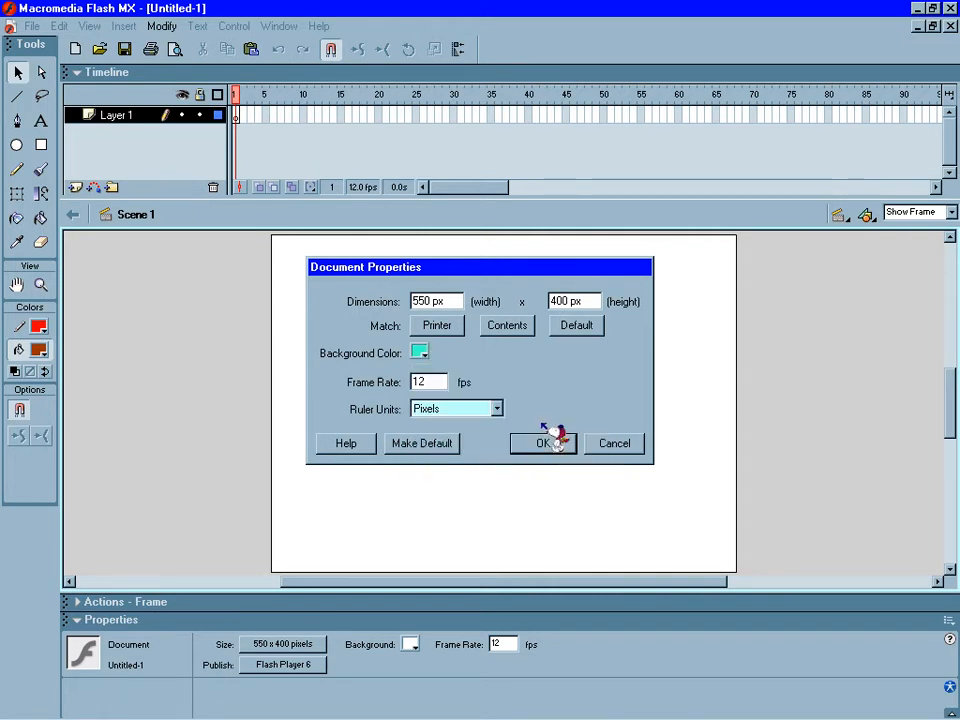
left_click(419, 353)
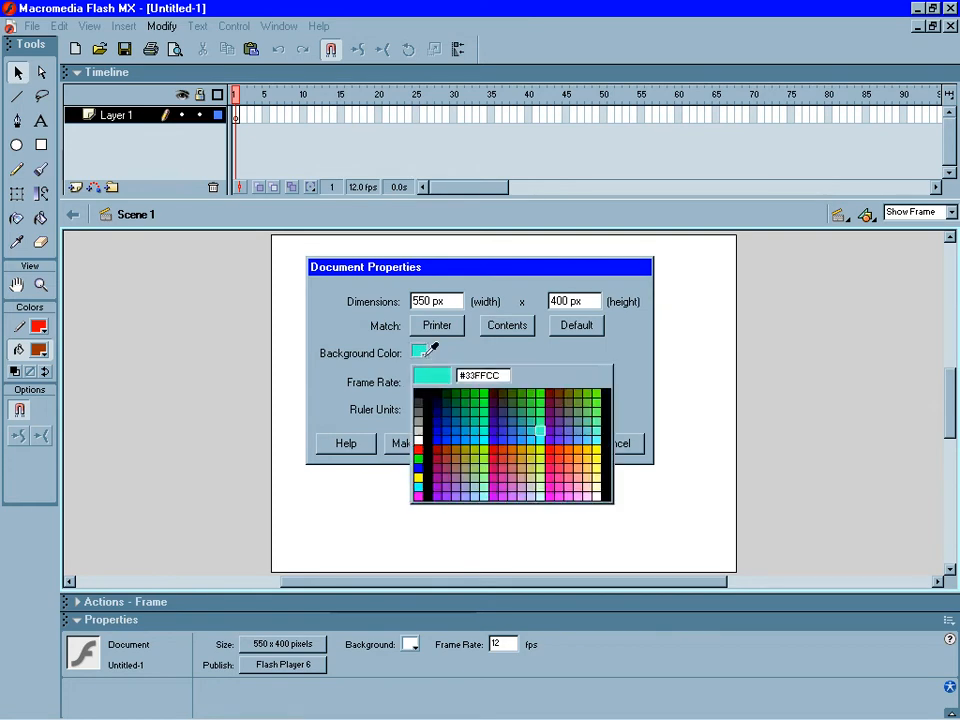
left_click(419, 437)
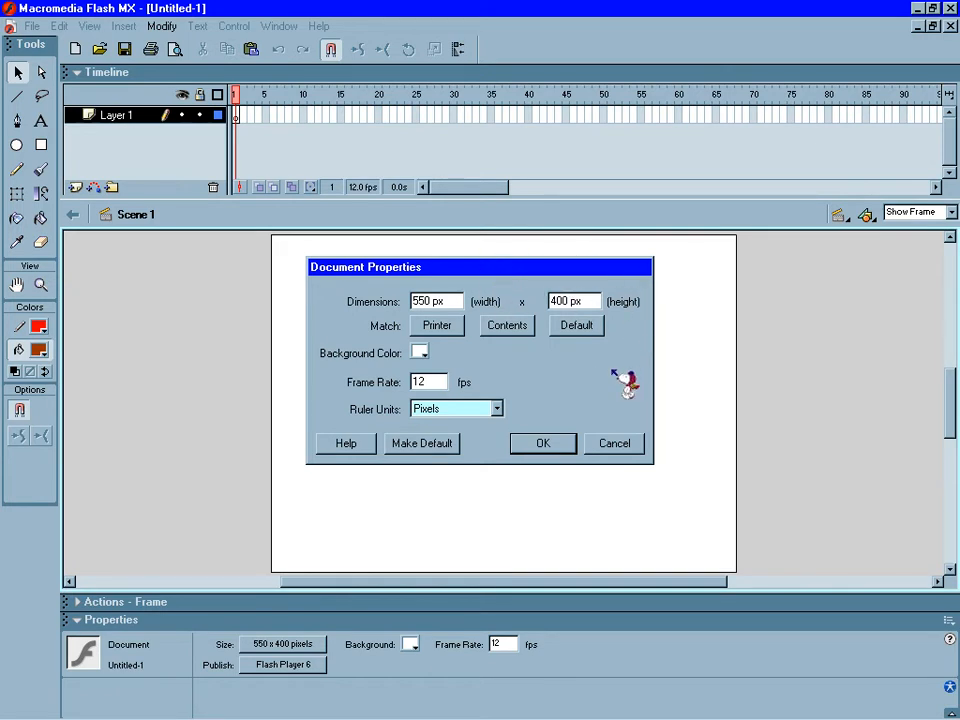
left_click(563, 446)
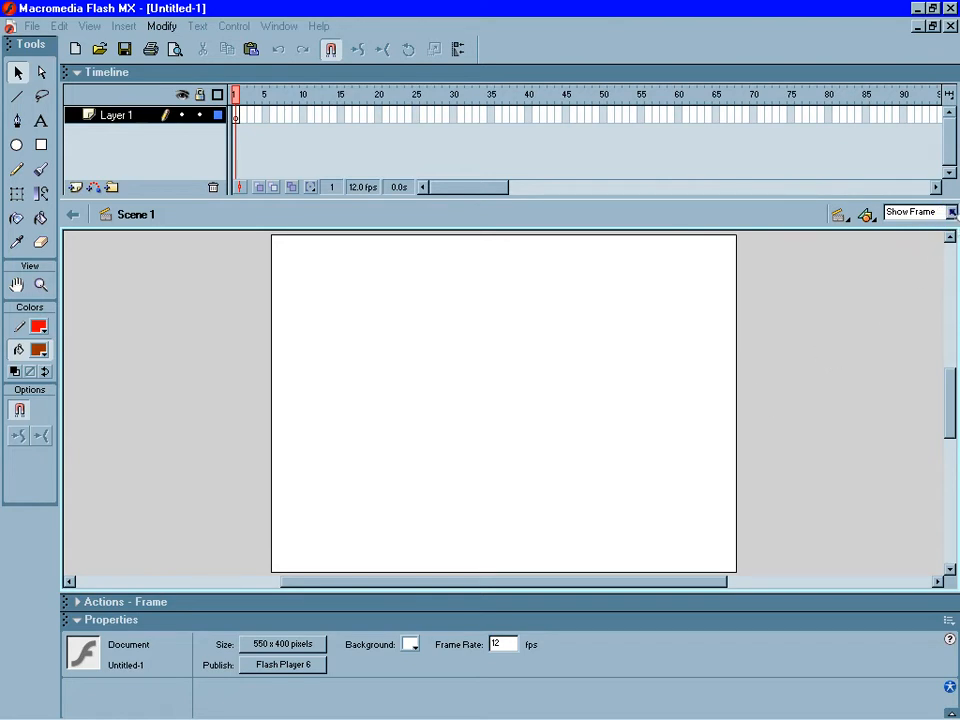
Set the stage magnification to Show Frame and rename Layer 1 to "red ball".
left_click(951, 212)
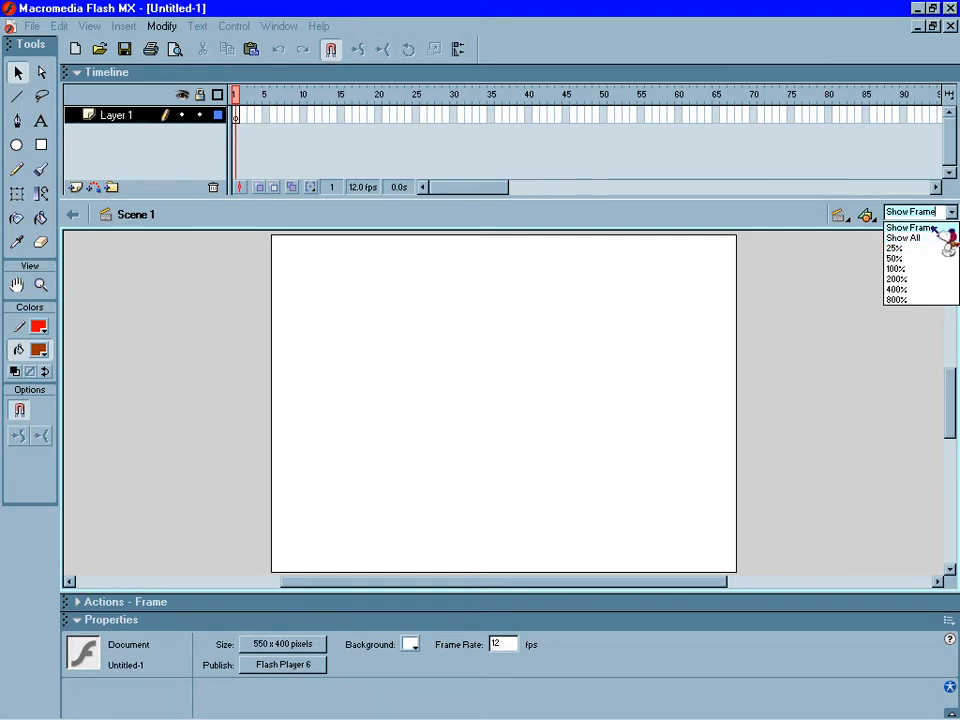
left_click(935, 229)
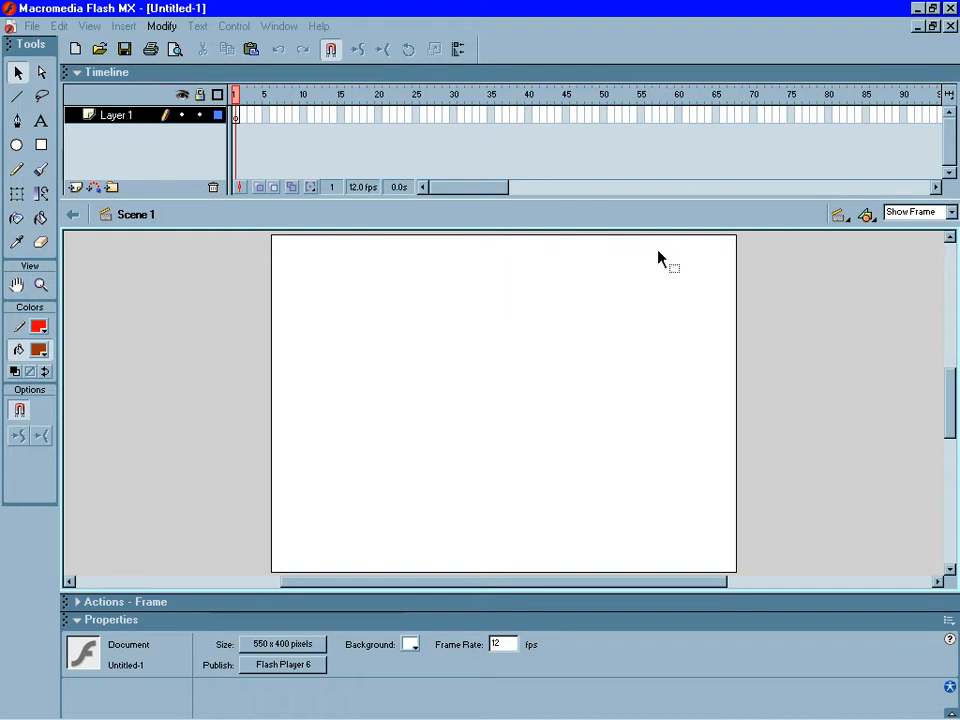
left_click(125, 117)
double_click(118, 116)
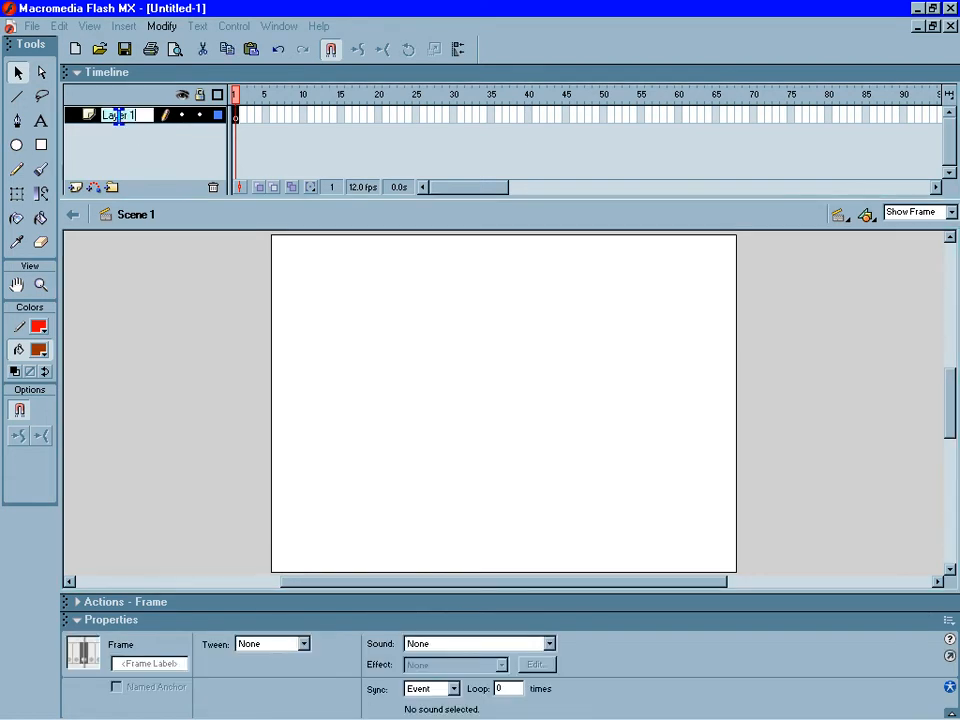
type("red bas")
key("BackSpace")
type("ll")
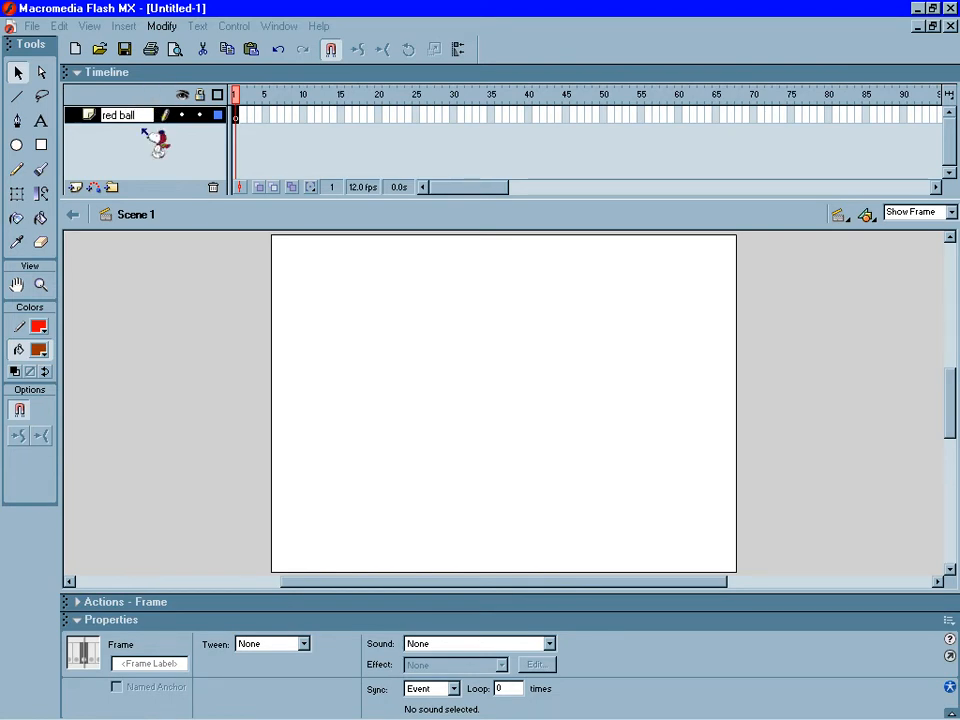
left_click(146, 130)
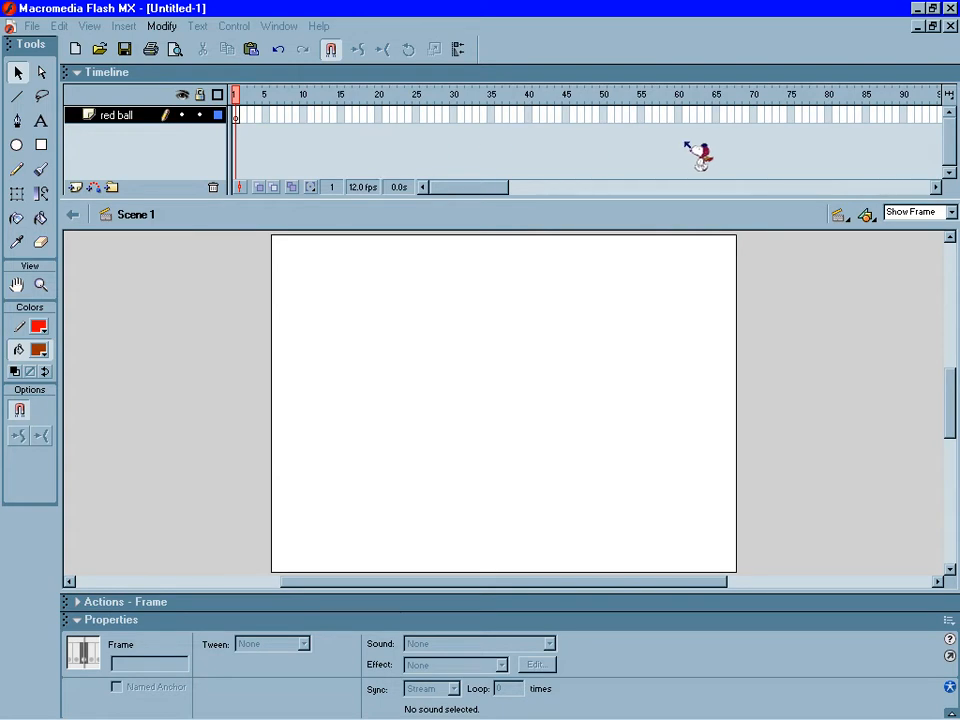
Insert a blank keyframe at frame 101 of the red ball layer.
left_click(937, 187)
left_click(937, 187)
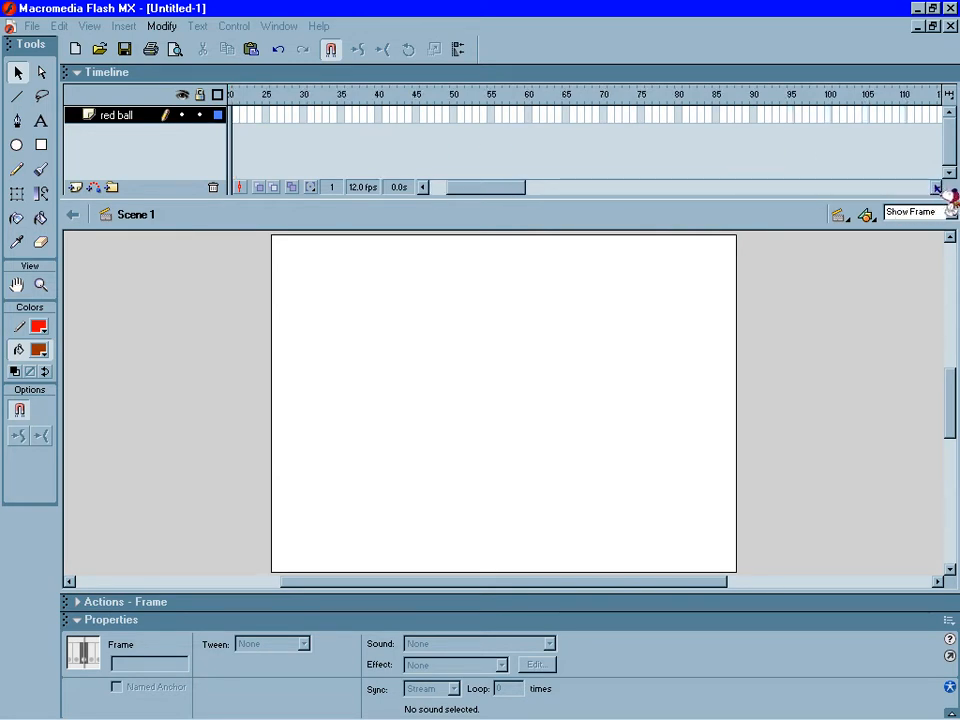
right_click(839, 116)
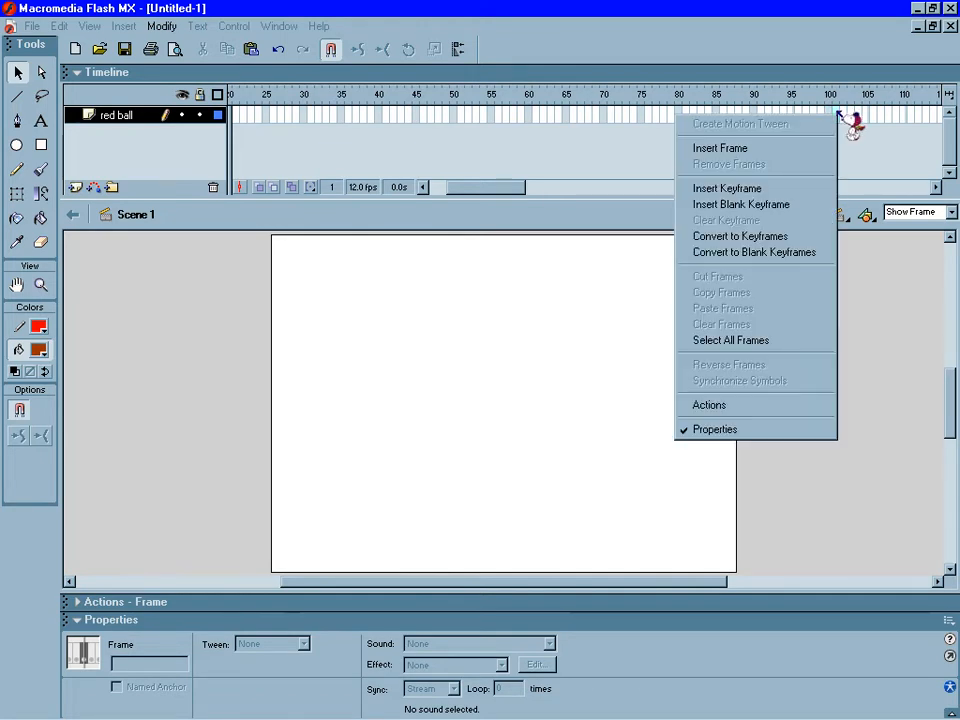
left_click(803, 204)
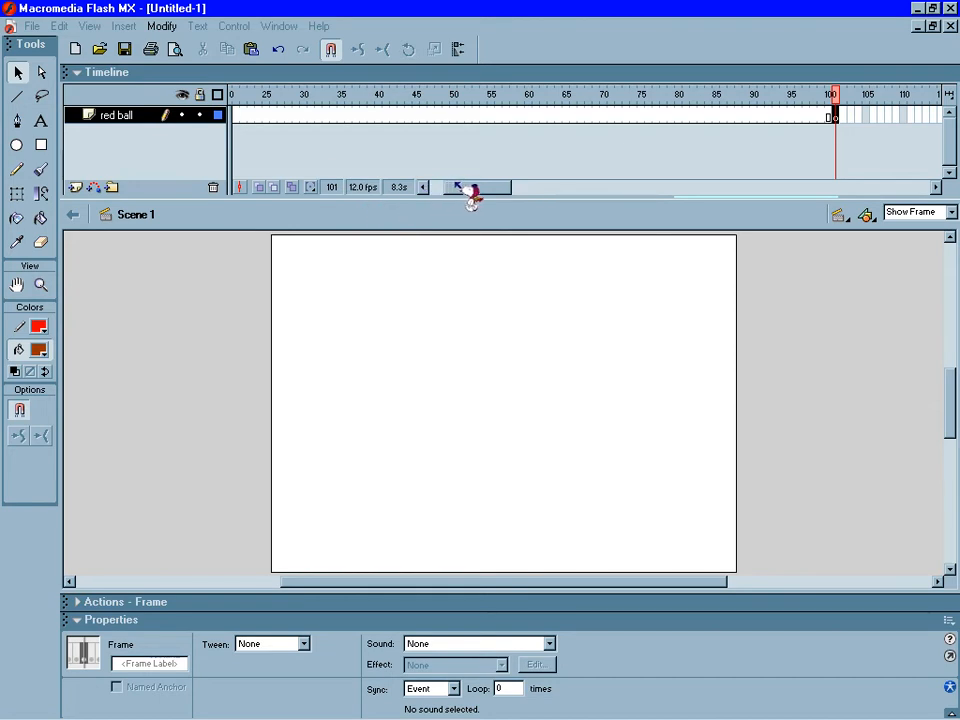
On frame 1 of the red ball layer, draw a filled circle with no stroke in the stage's left part using the Oval tool.
left_click_drag(457, 187, 441, 186)
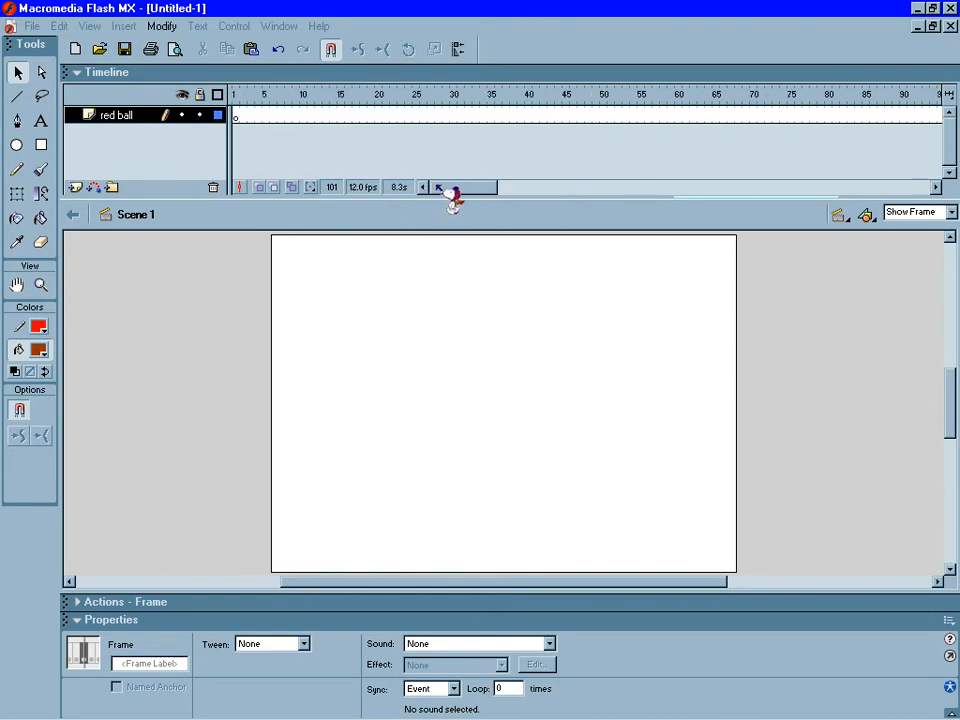
left_click(237, 117)
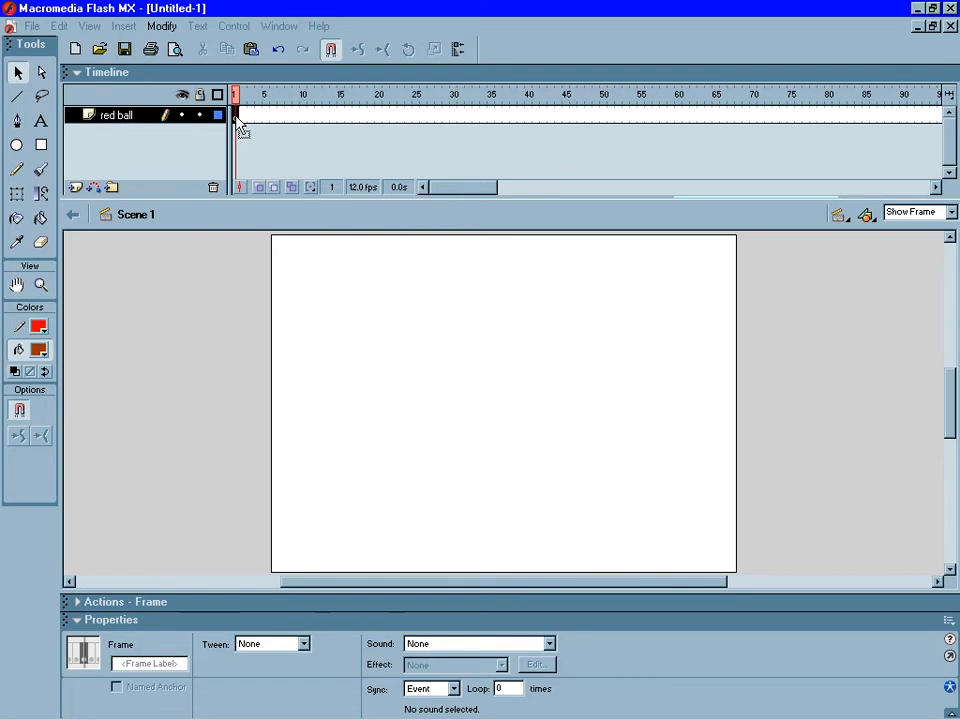
left_click(17, 145)
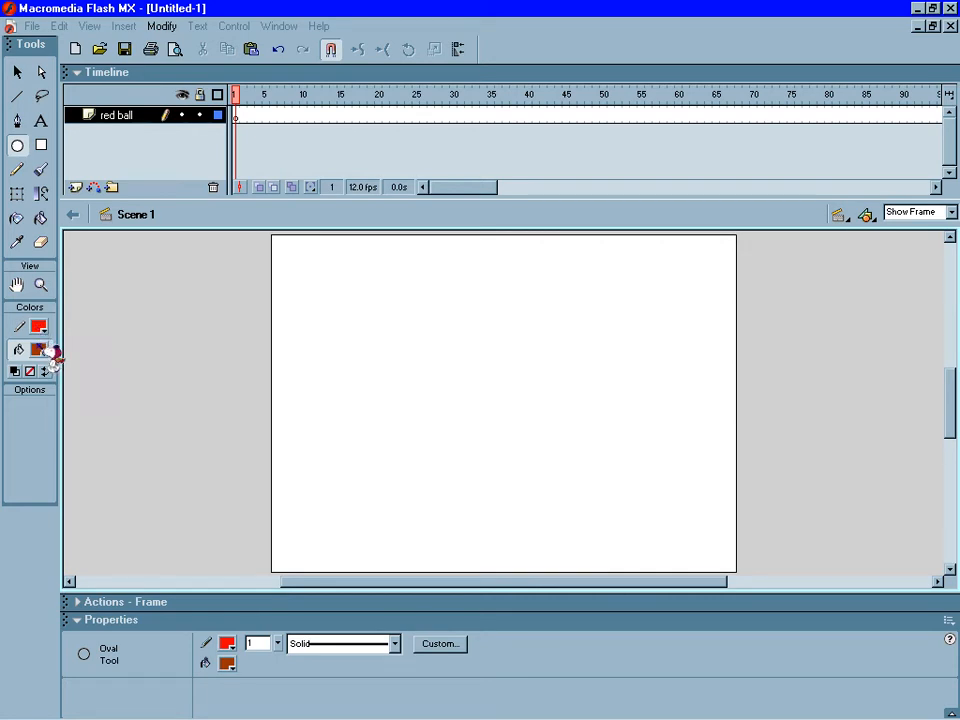
left_click(19, 325)
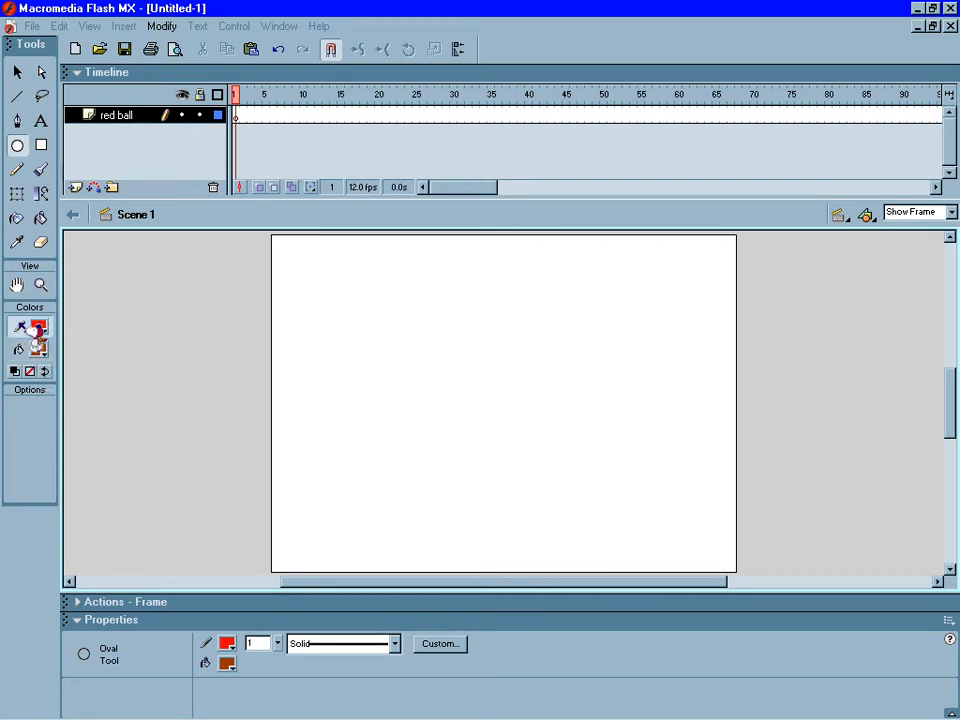
left_click(40, 372)
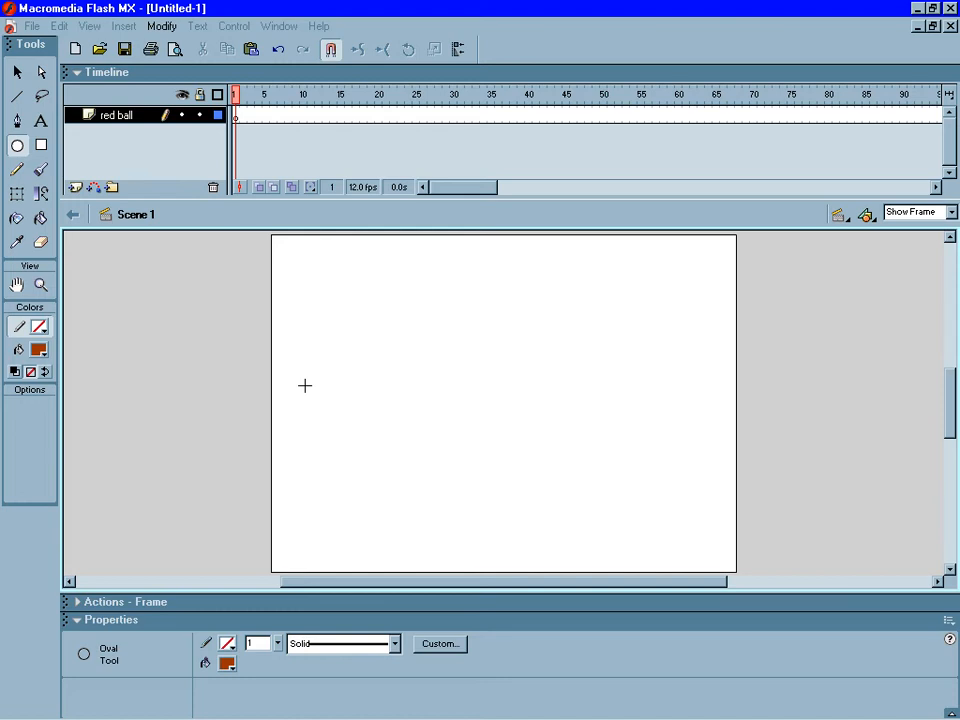
left_click_drag(305, 385, 381, 442)
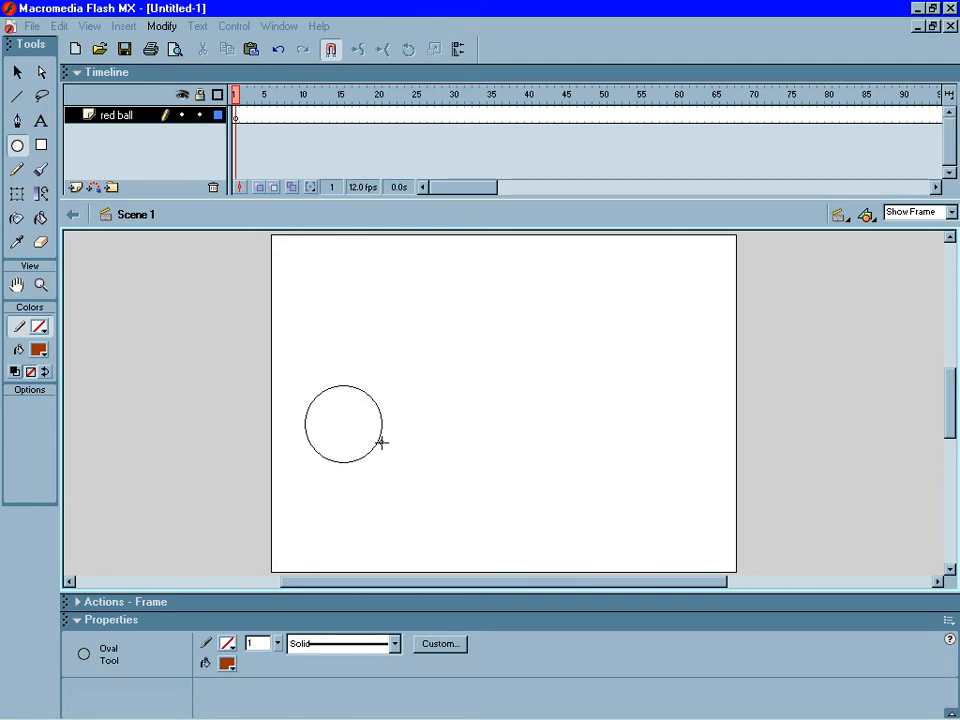
left_click_drag(381, 442, 357, 455)
key("shift")
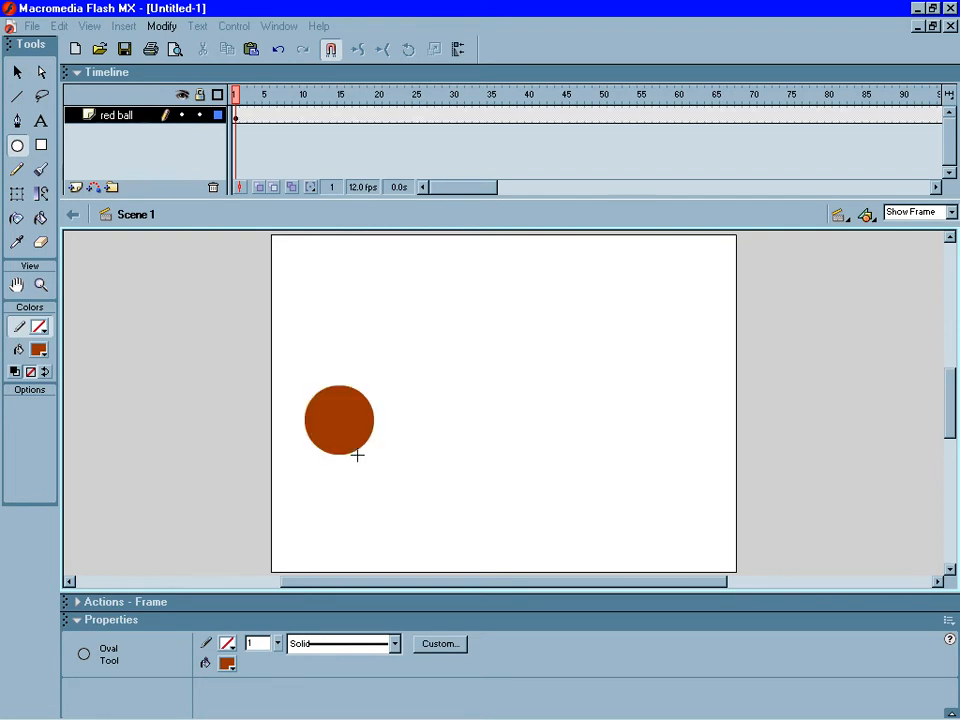
Insert keyframes at frames 35, 65 and 100 of the red ball layer.
left_click(491, 116)
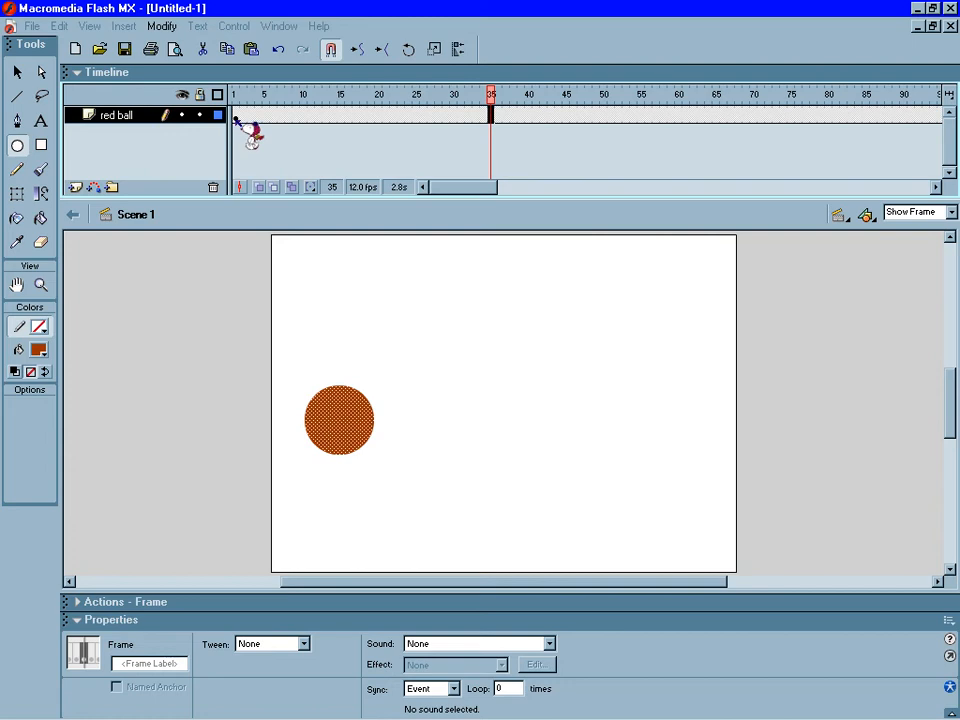
right_click(492, 117)
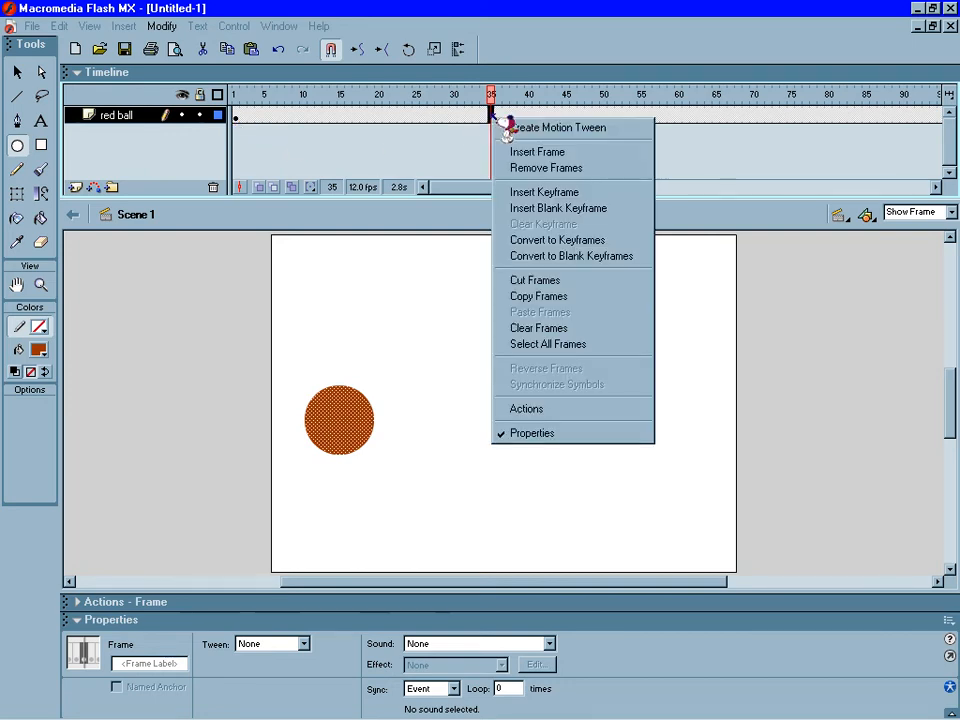
left_click(537, 193)
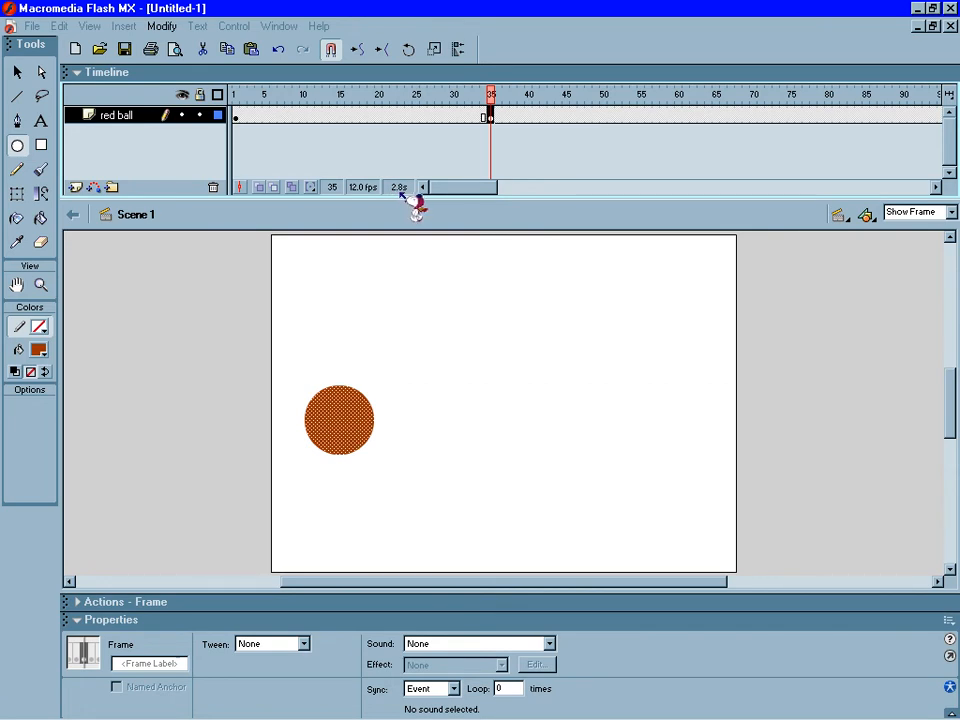
left_click(717, 118)
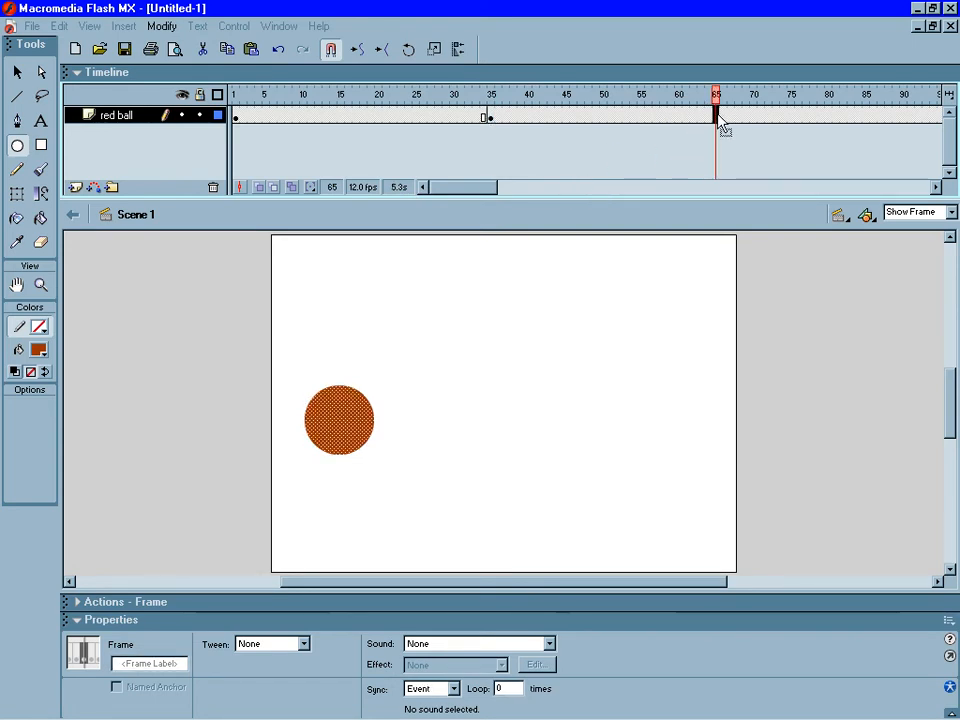
right_click(720, 120)
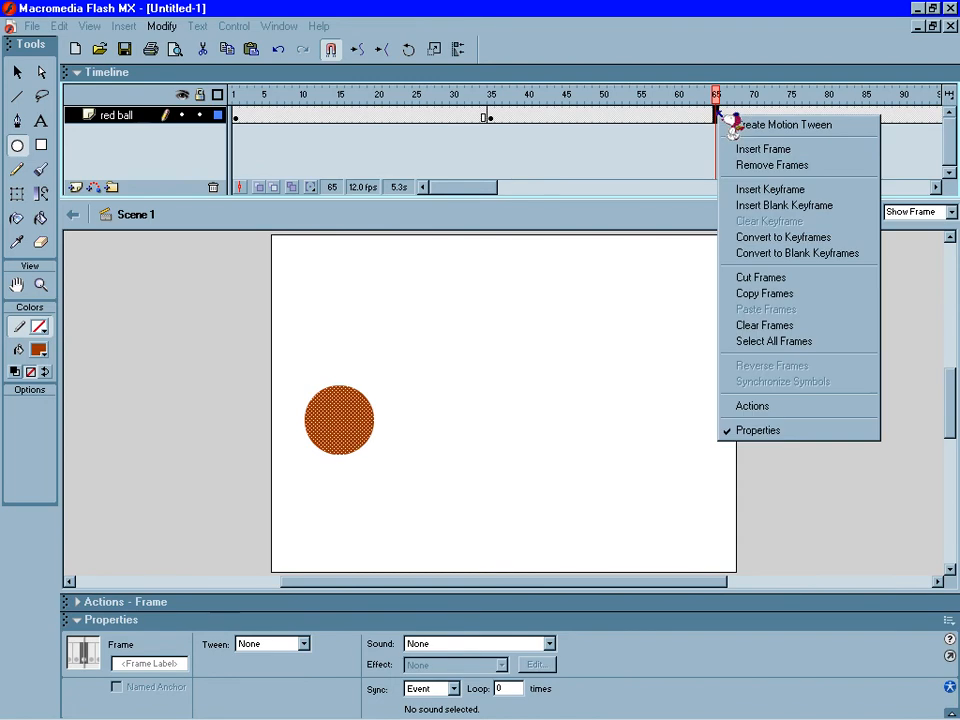
left_click(742, 190)
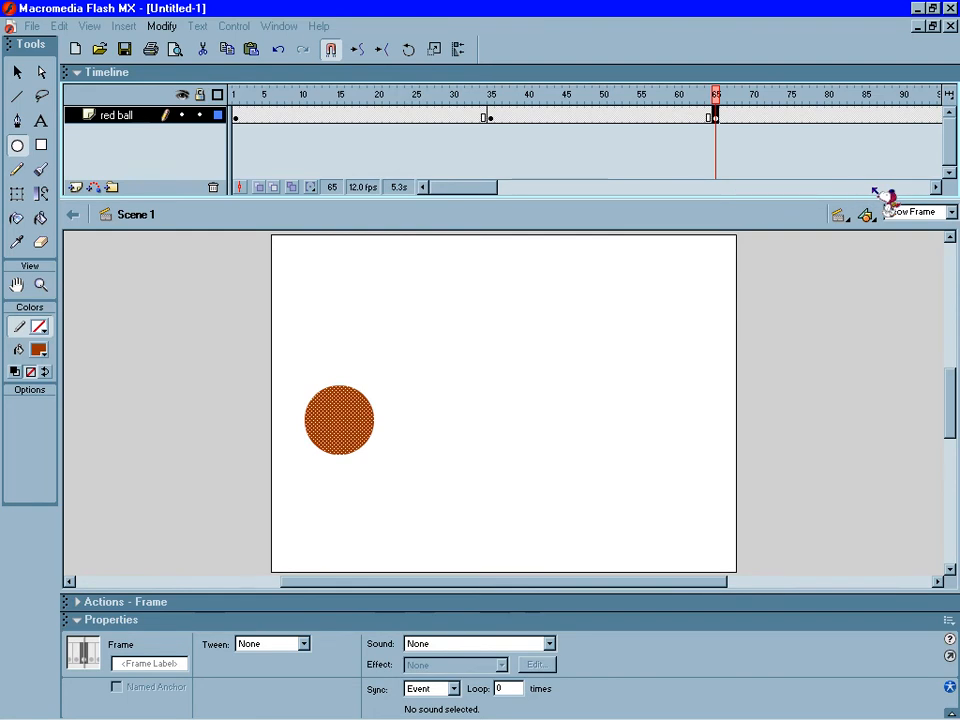
left_click_drag(938, 187, 938, 187)
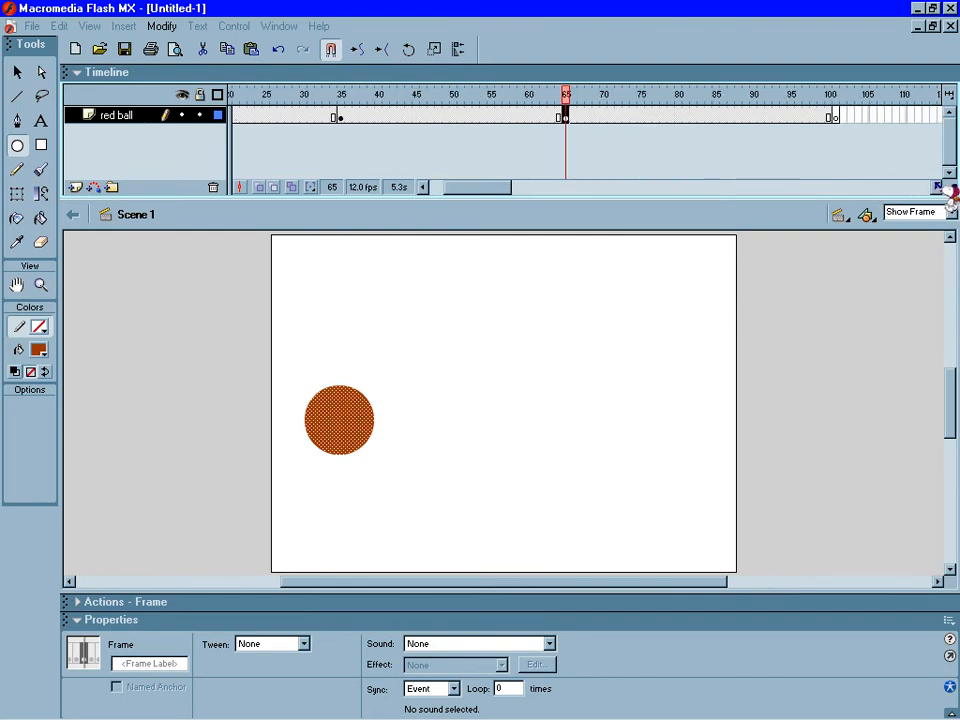
left_click(832, 118)
right_click(832, 118)
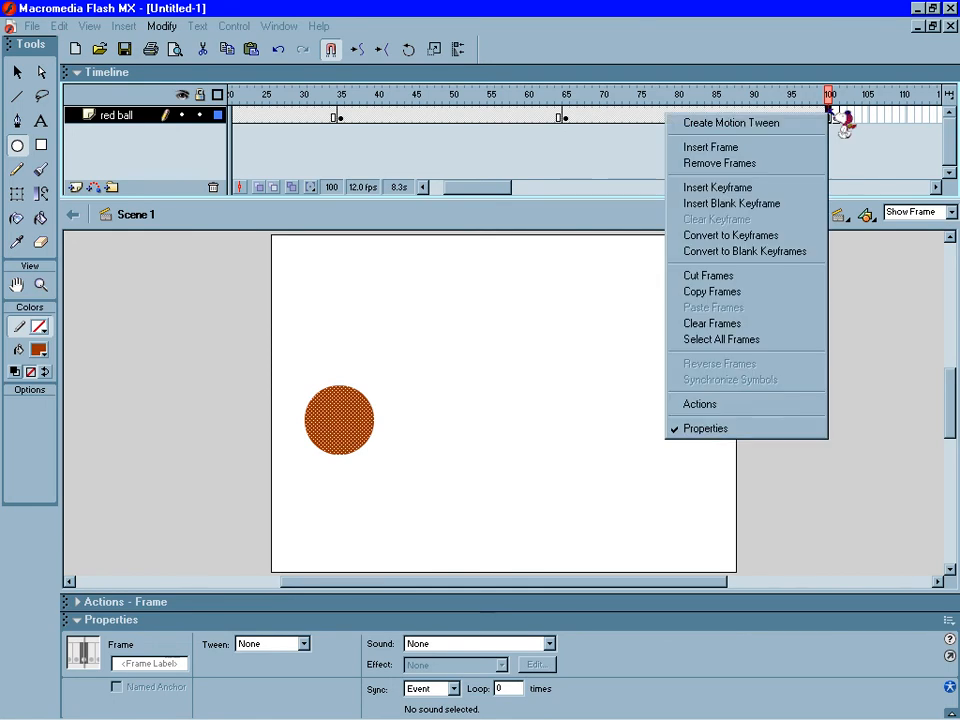
left_click(792, 188)
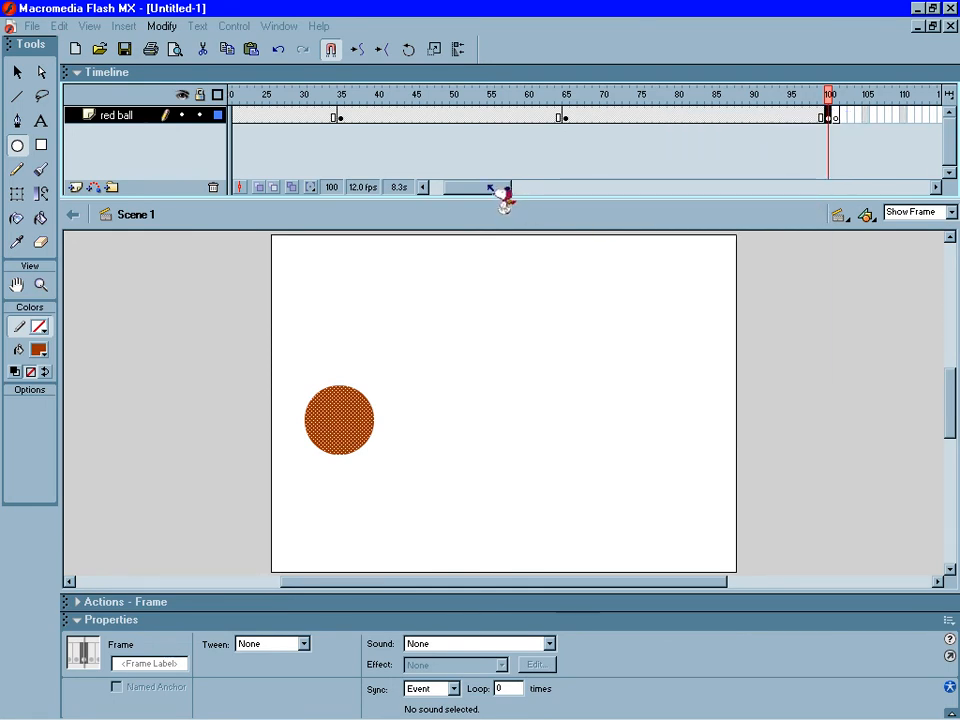
On the red ball layer's frame 35 keyframe, move the ball up and right to about X 183, Y 28.
left_click_drag(506, 190, 460, 192)
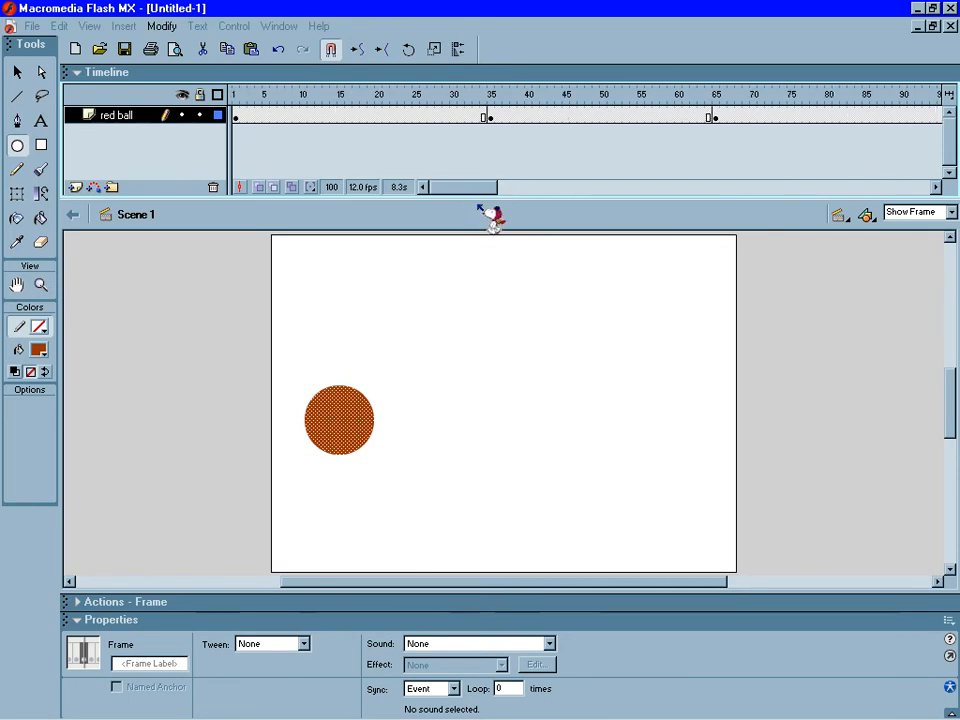
left_click(490, 118)
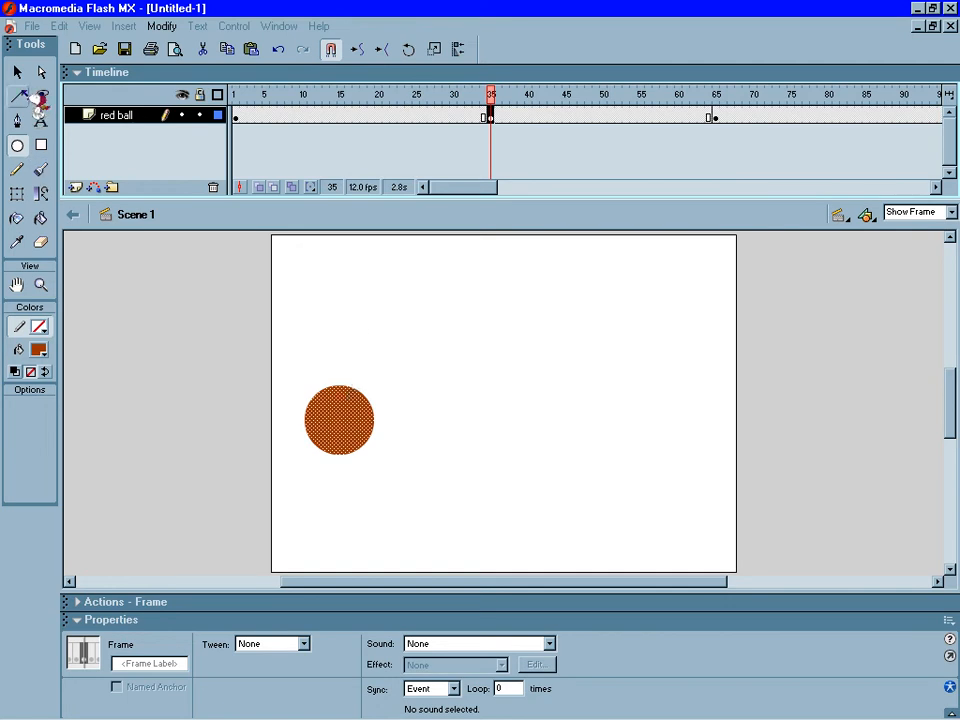
left_click(27, 74)
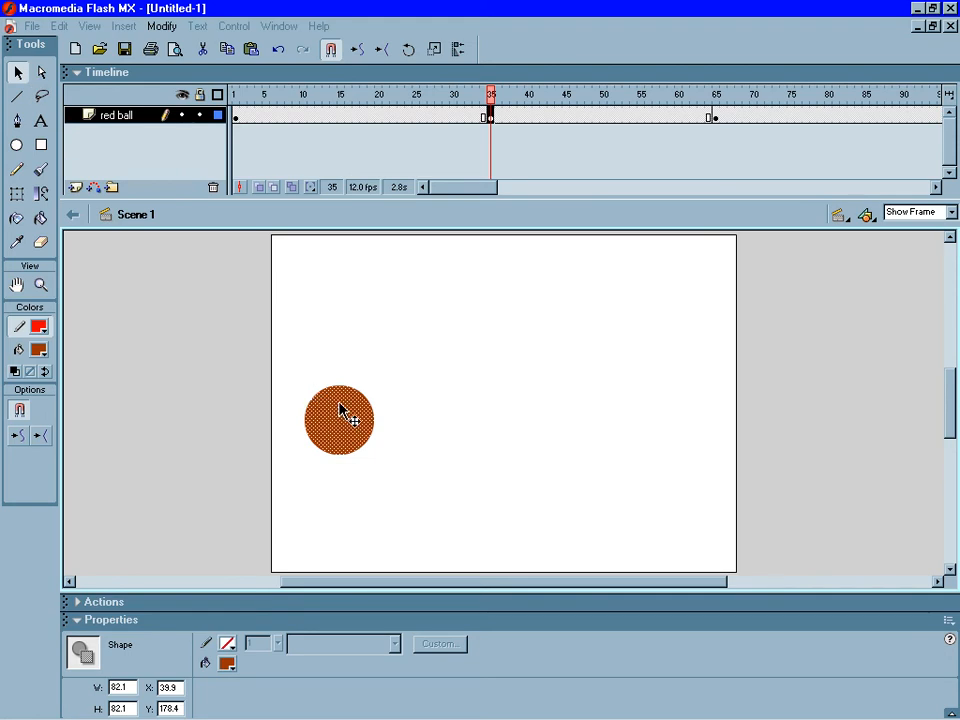
left_click_drag(339, 410, 461, 283)
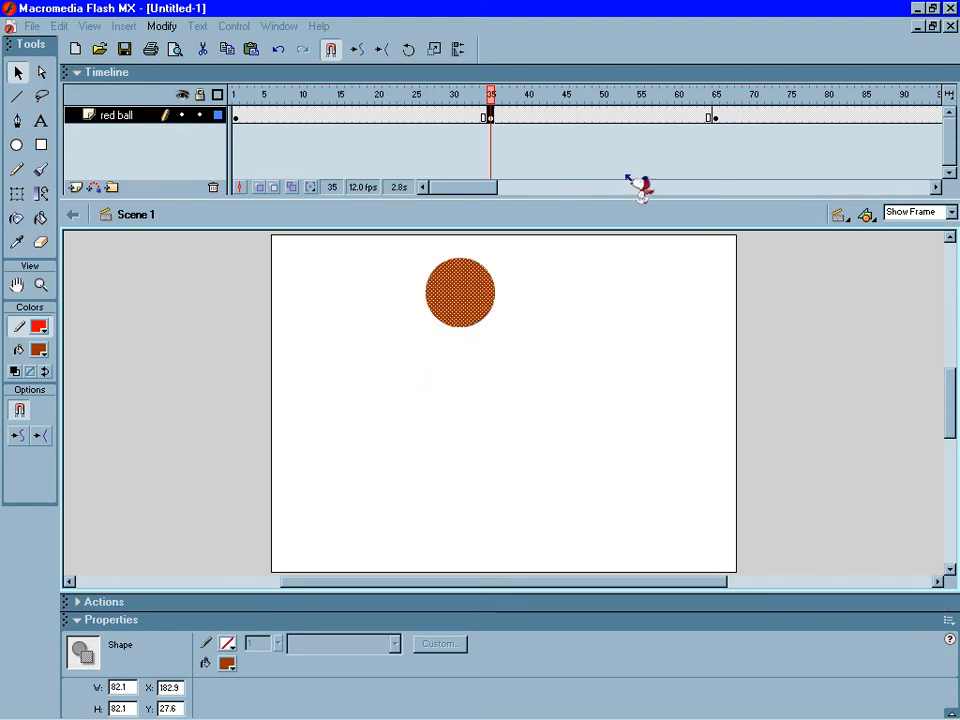
Move the ball to about X 410, Y 228 on frame 65 and to about X 231, Y 290 on frame 100.
left_click(714, 120)
left_click_drag(351, 429, 666, 470)
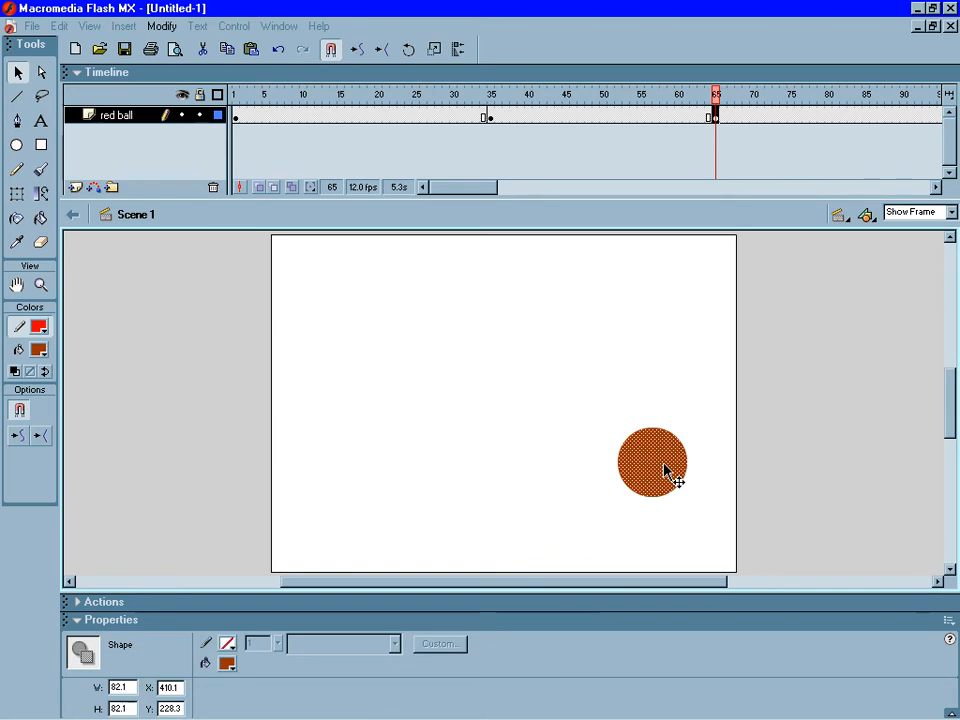
left_click(938, 187)
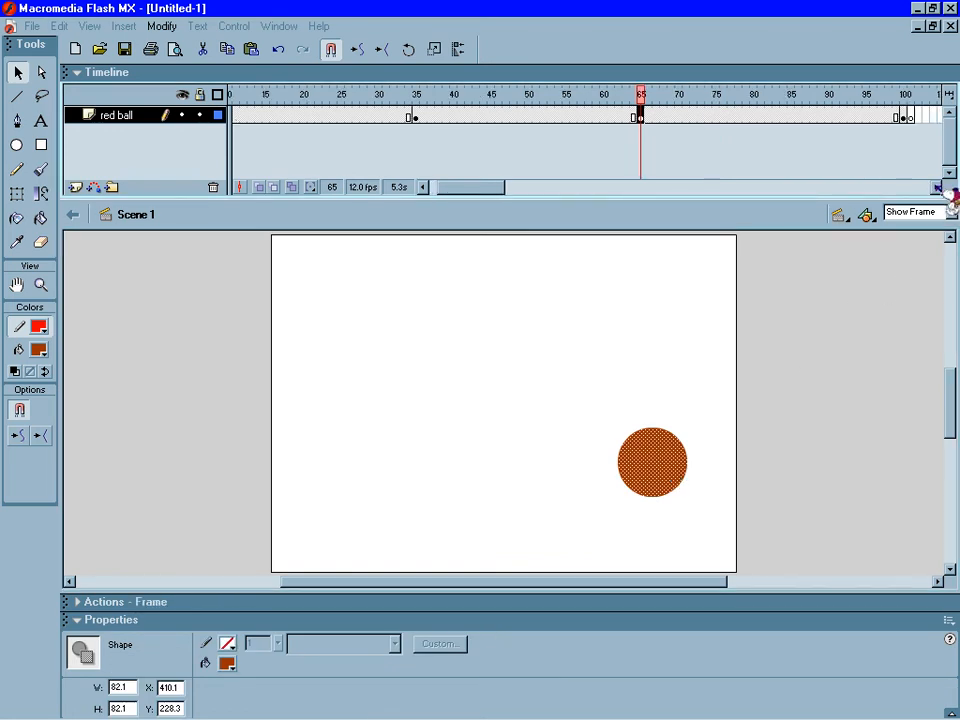
left_click(829, 117)
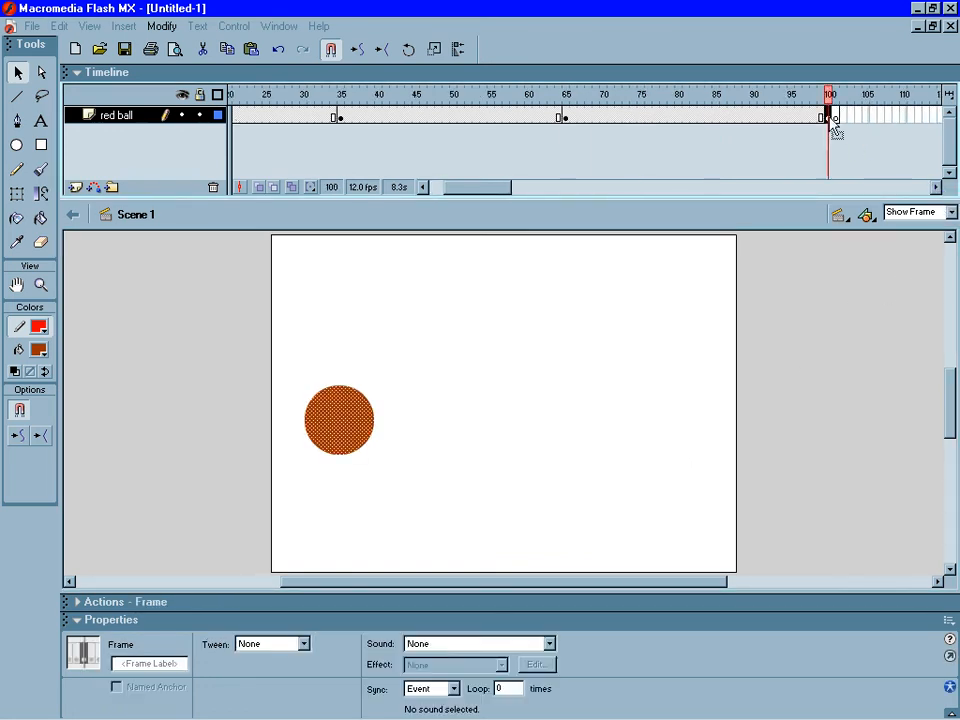
left_click_drag(362, 420, 521, 515)
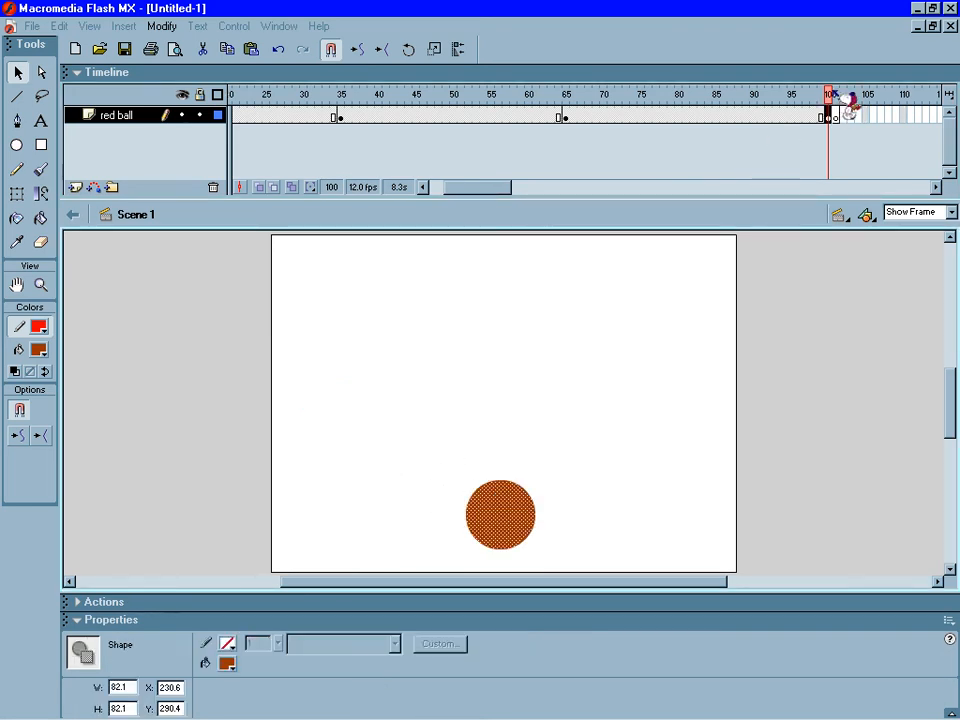
Play the animation from frame 1 to check the ball's positions.
left_click_drag(838, 96, 236, 120)
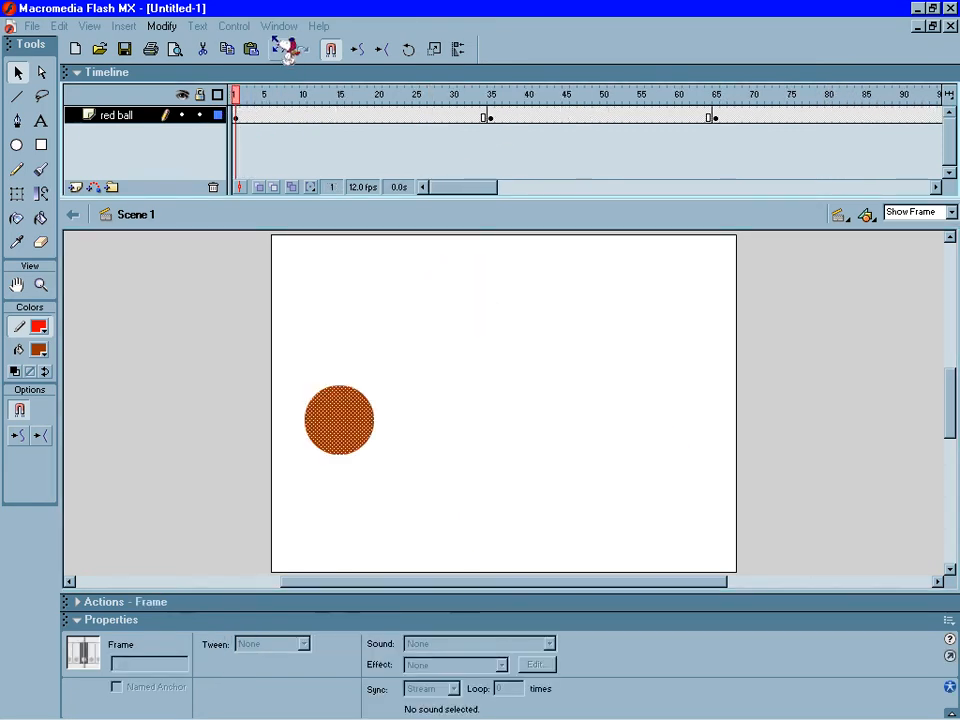
left_click(252, 27)
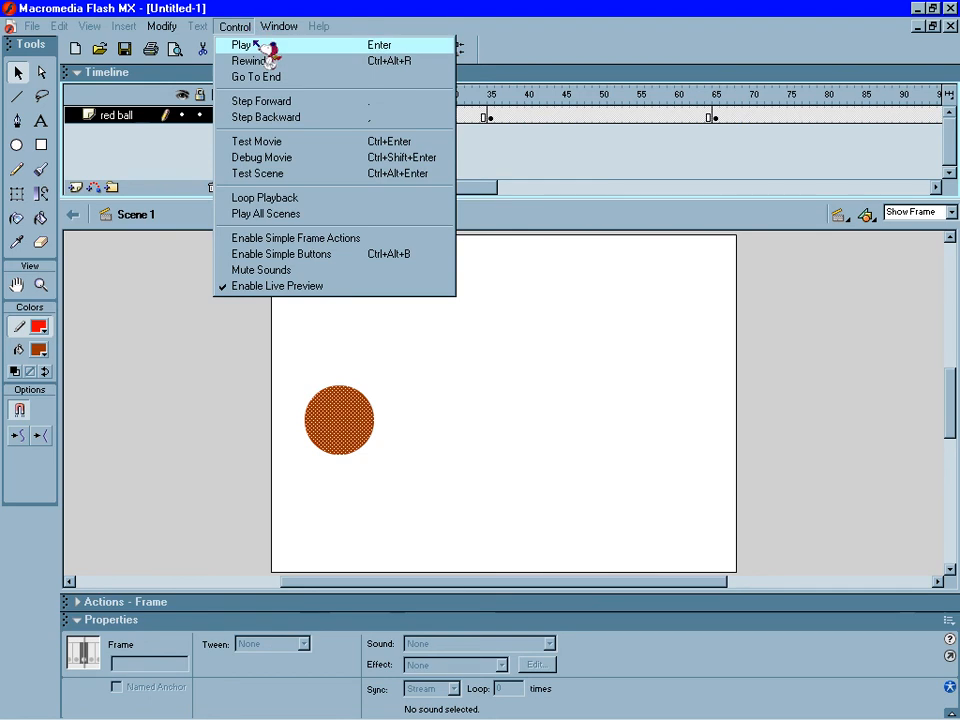
left_click(260, 45)
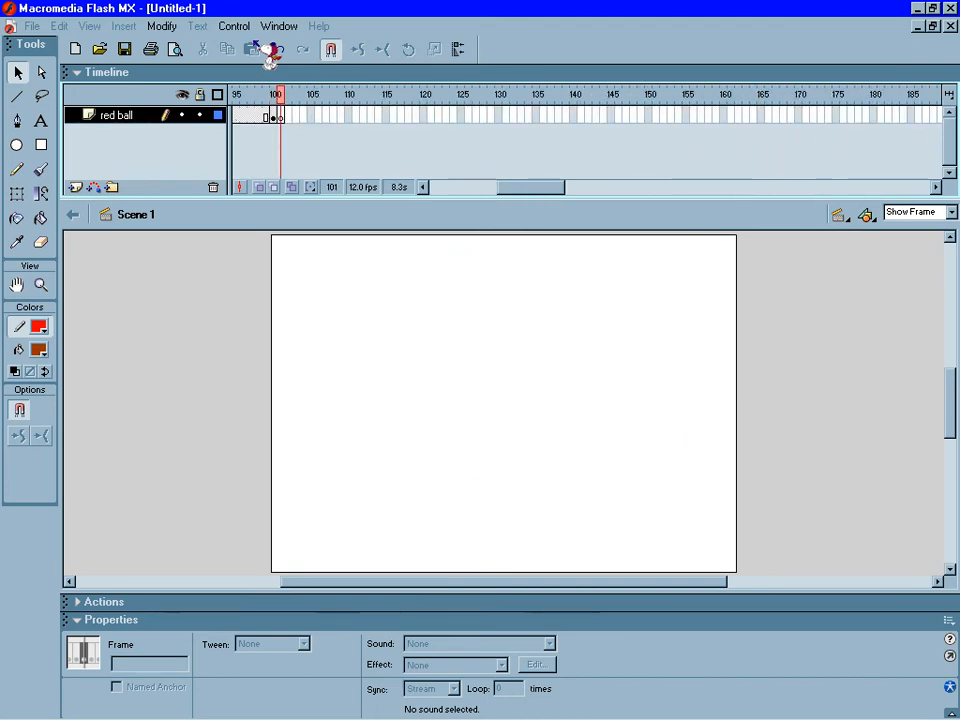
Clear the blank keyframe at frame 101 of the red ball layer and return the playhead to frame 1.
right_click(281, 118)
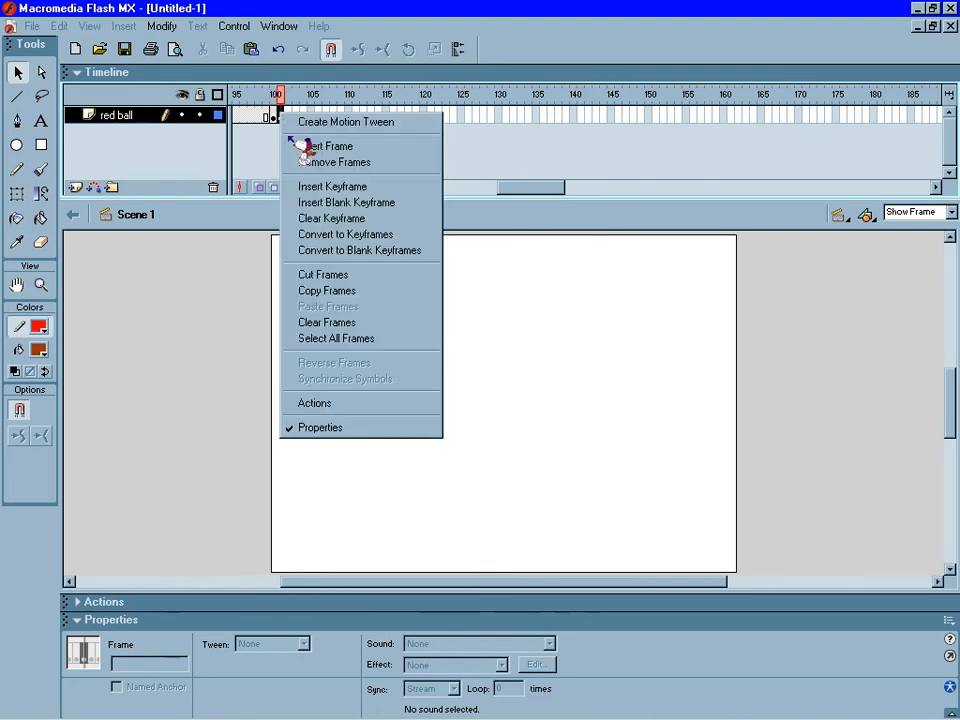
left_click(325, 218)
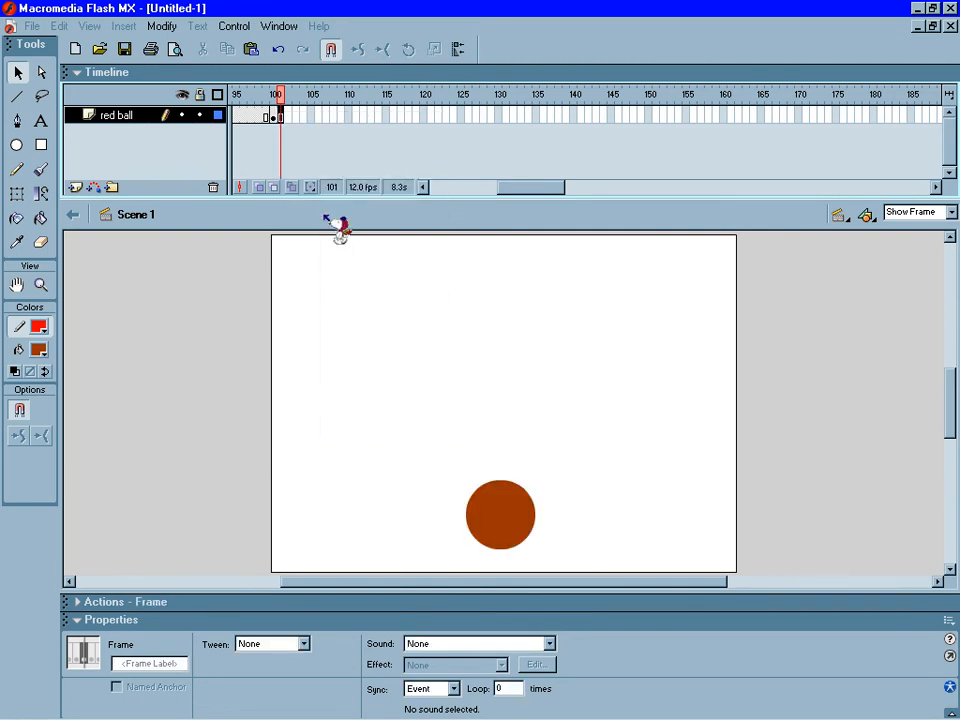
mouse_move(267, 118)
left_mouse_down()
mouse_move(297, 107)
mouse_move(274, 96)
mouse_move(302, 101)
mouse_move(198, 93)
mouse_move(276, 108)
left_mouse_up()
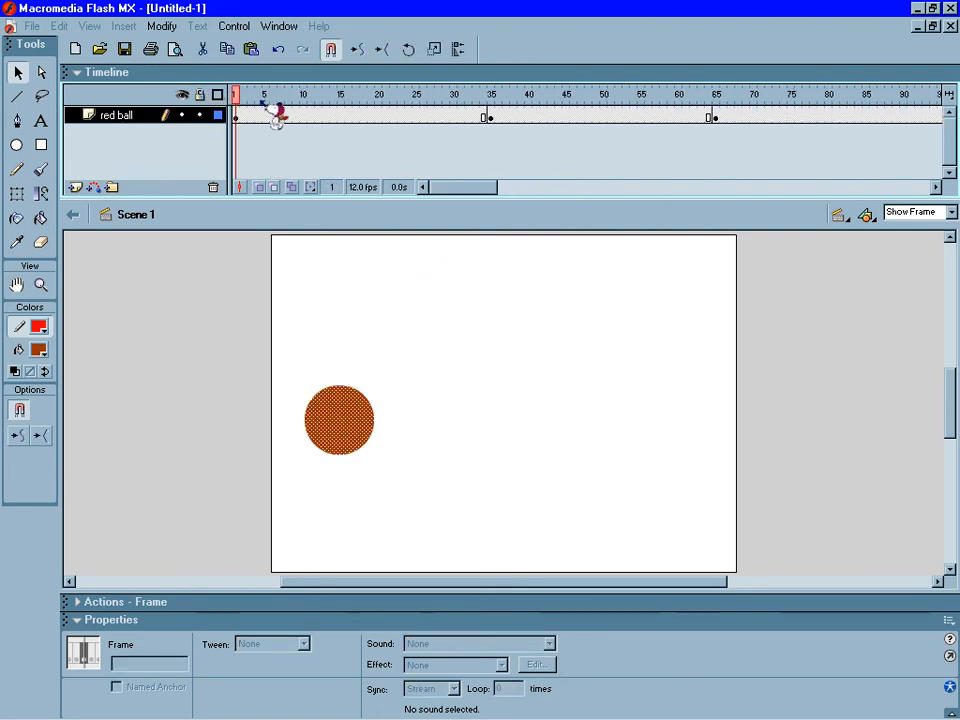
Create a motion tween on the red ball layer between the keyframes at frames 1 and 35 and scrub through it.
right_click(340, 115)
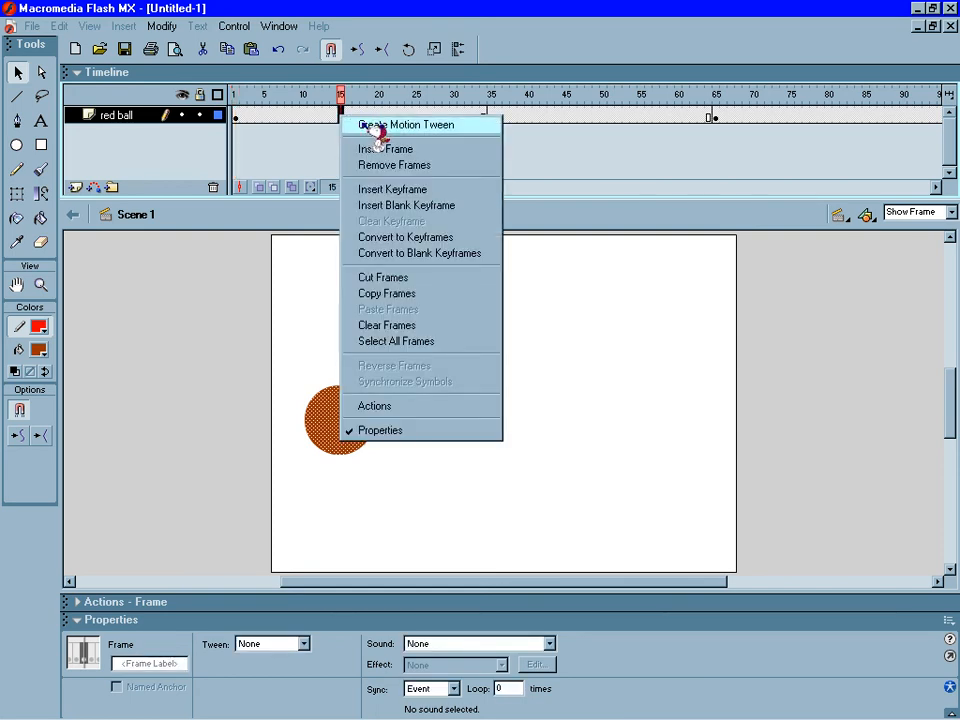
left_click(373, 127)
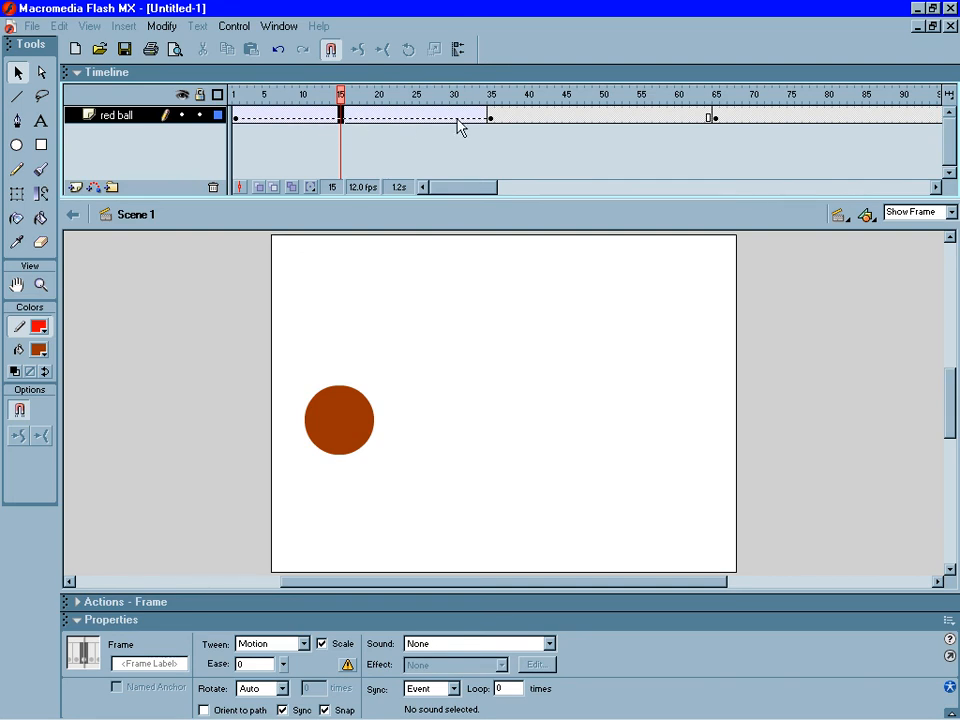
left_click_drag(356, 103, 416, 99)
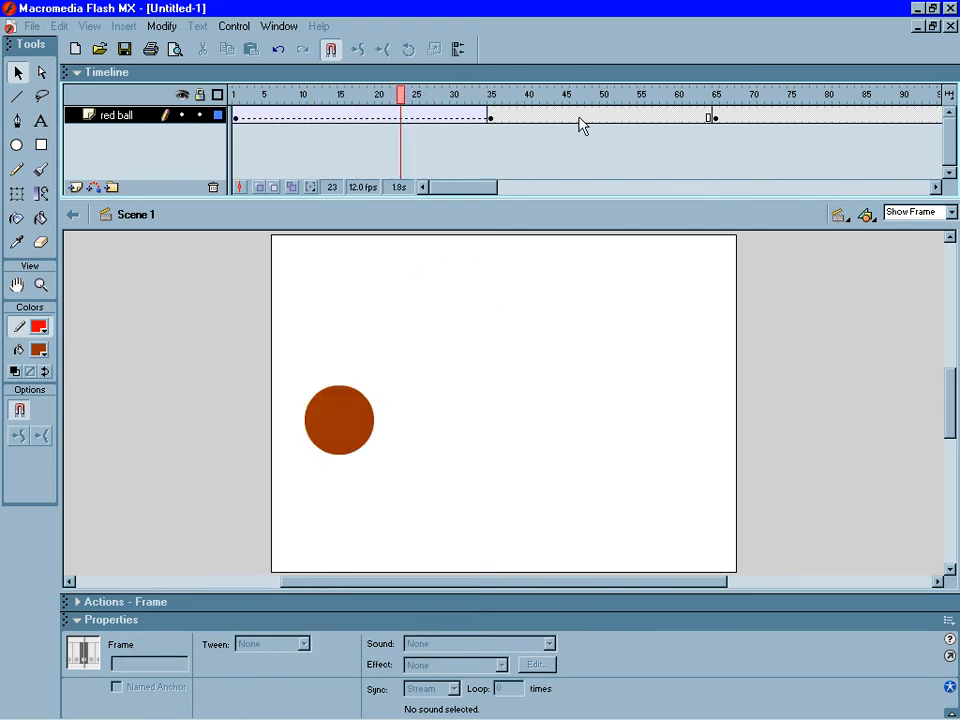
Create a motion tween between the keyframes at frames 35 and 65, and return the playhead to frame 35.
left_click(582, 118)
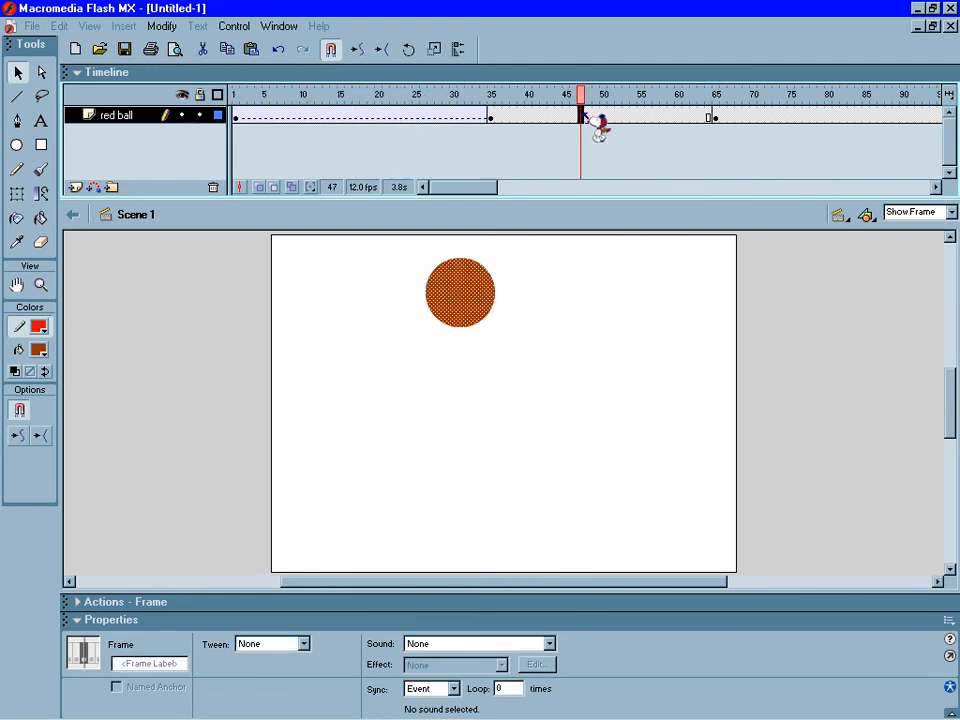
right_click(585, 118)
left_click(600, 127)
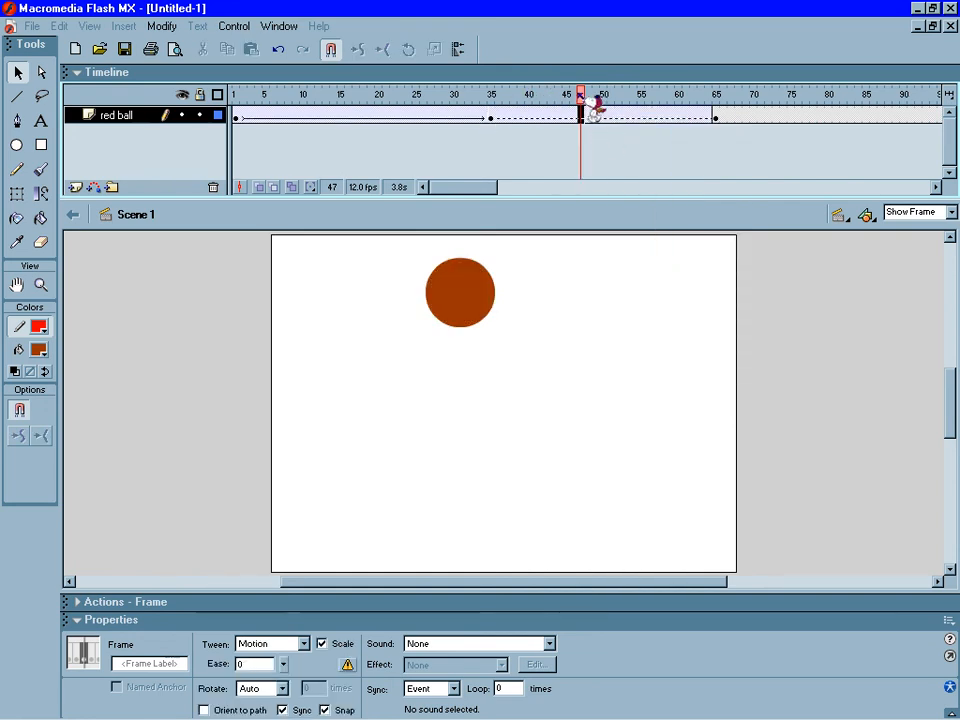
left_click_drag(583, 99, 490, 95)
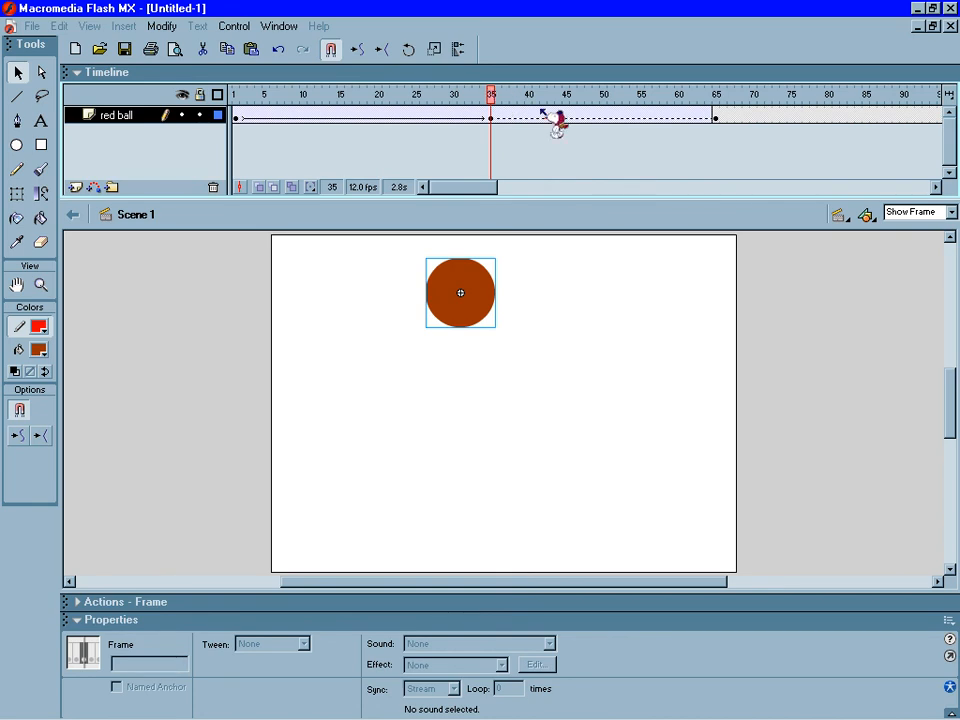
Create a motion tween on the red ball layer between the keyframes at frames 65 and 100.
left_click(936, 187)
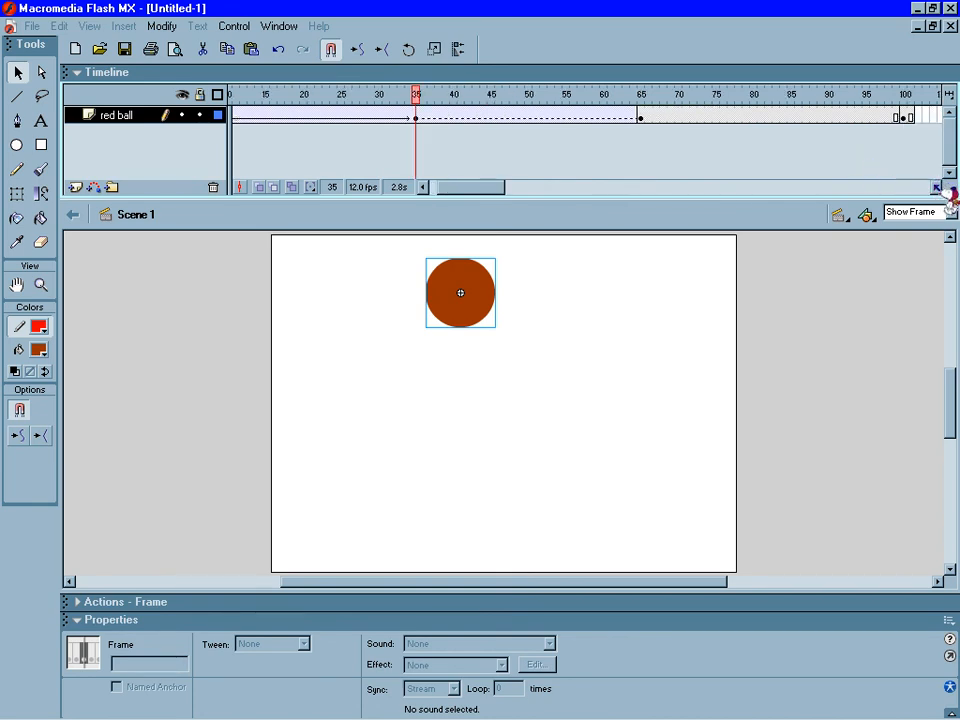
left_click(936, 187)
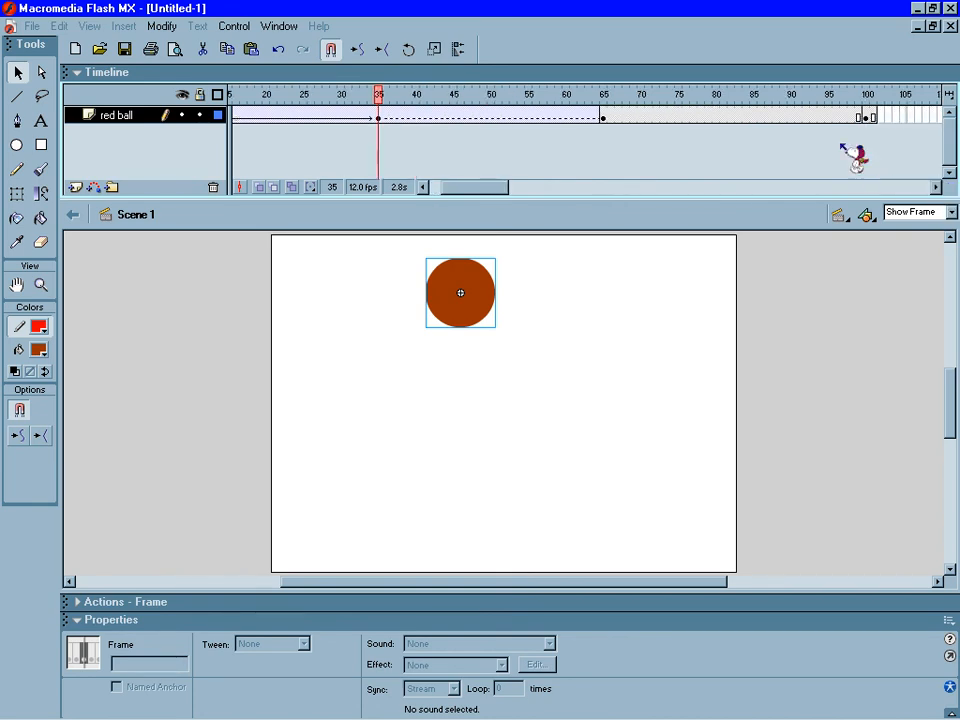
left_click(767, 117)
right_click(767, 118)
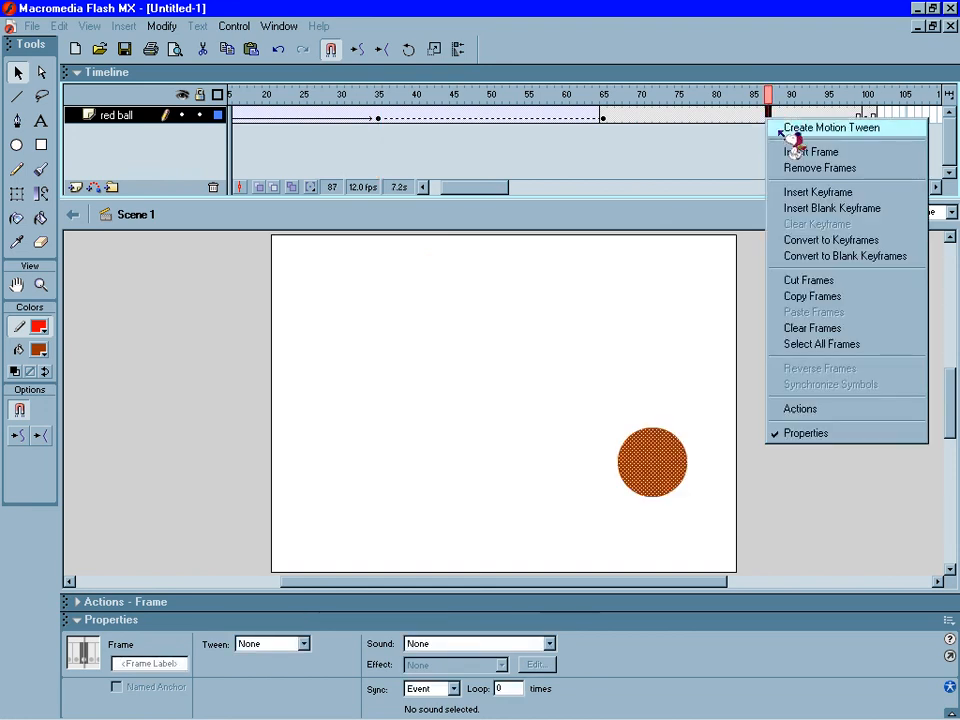
left_click(830, 128)
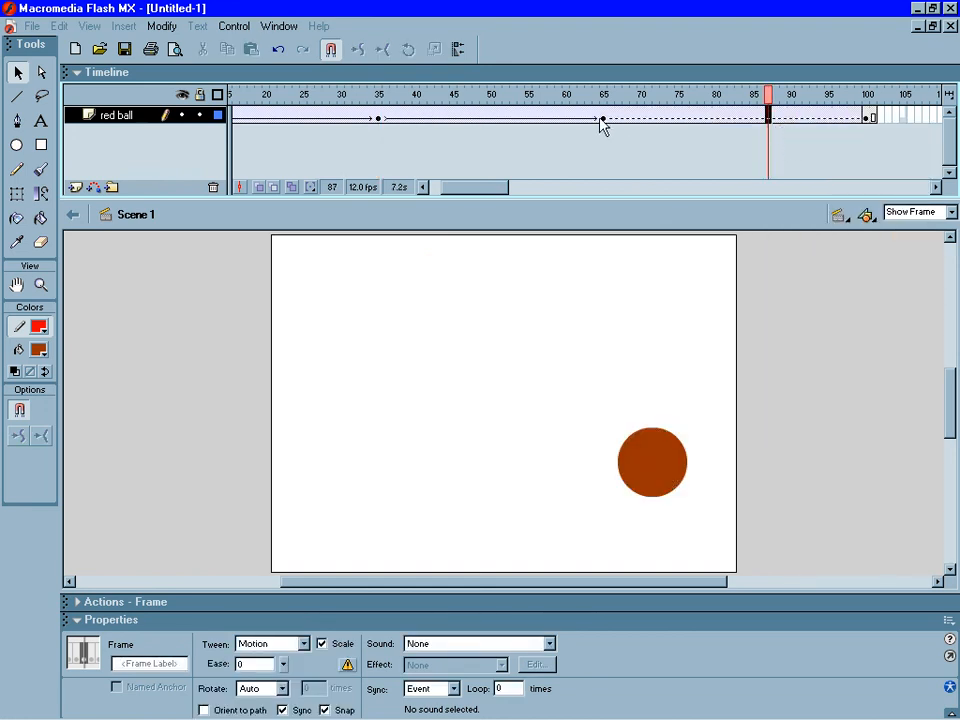
Insert a keyframe at frame 101 of the red ball layer and clear the keyframe at frame 100.
left_click(867, 118)
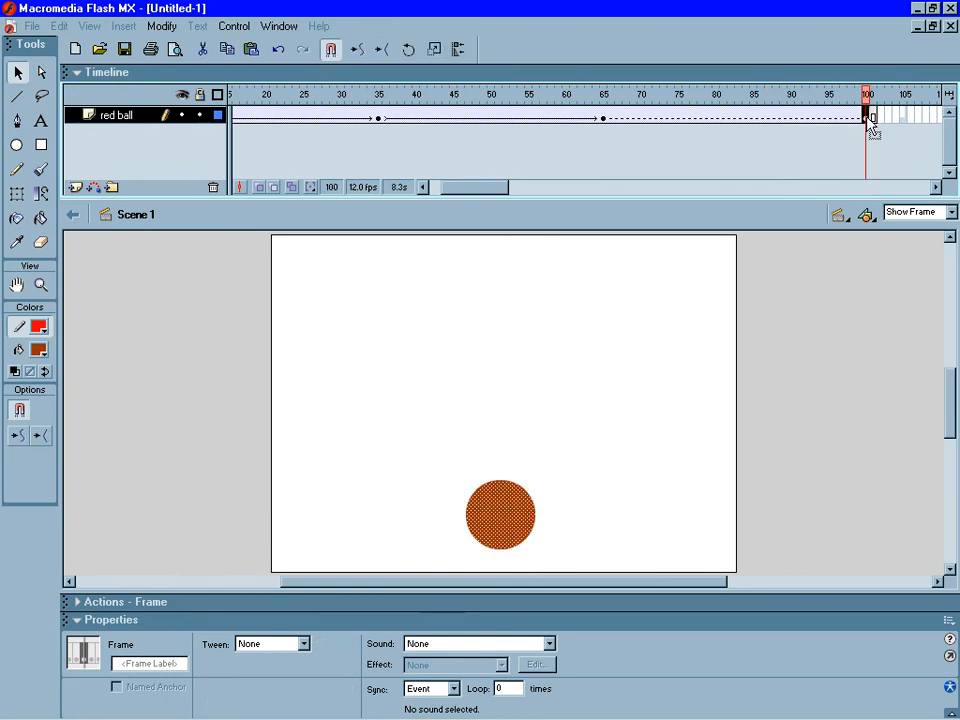
right_click(872, 117)
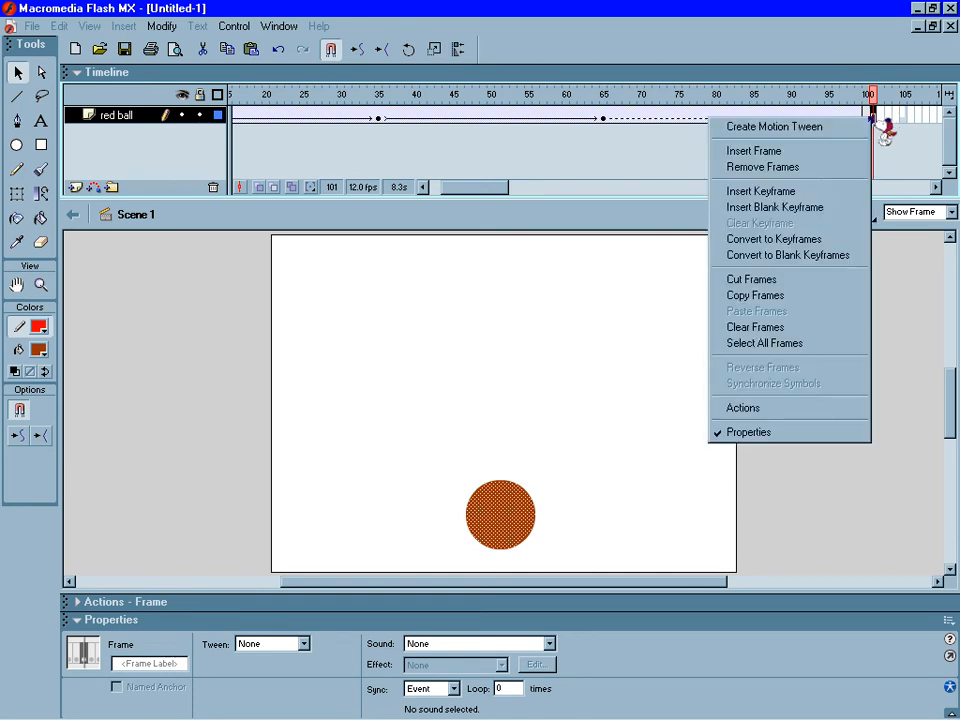
left_click(828, 190)
left_click(866, 118)
right_click(867, 116)
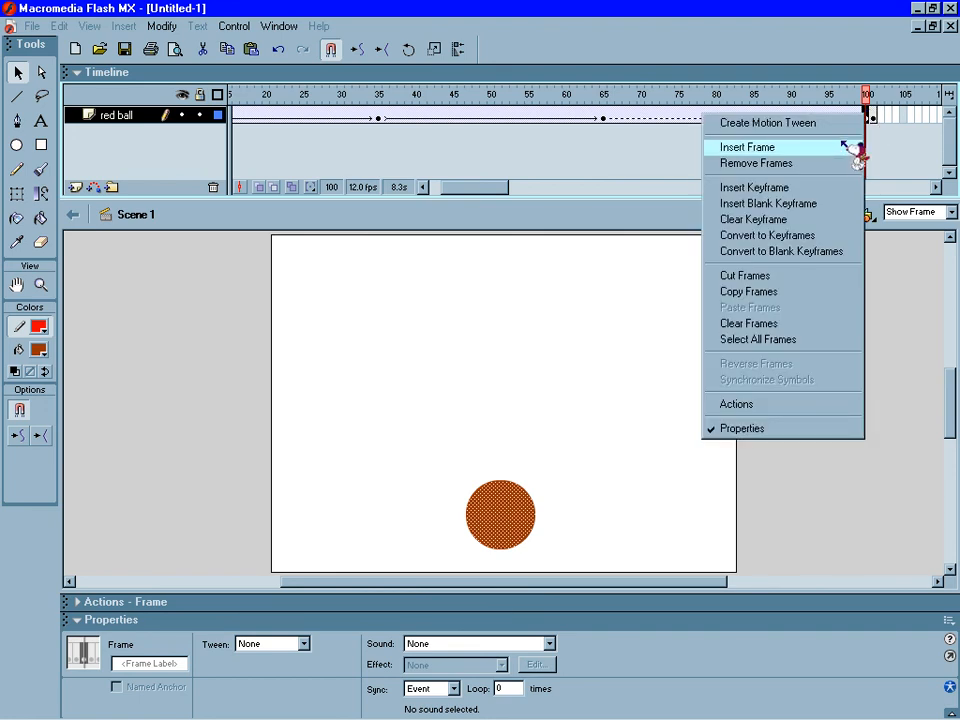
left_click(838, 220)
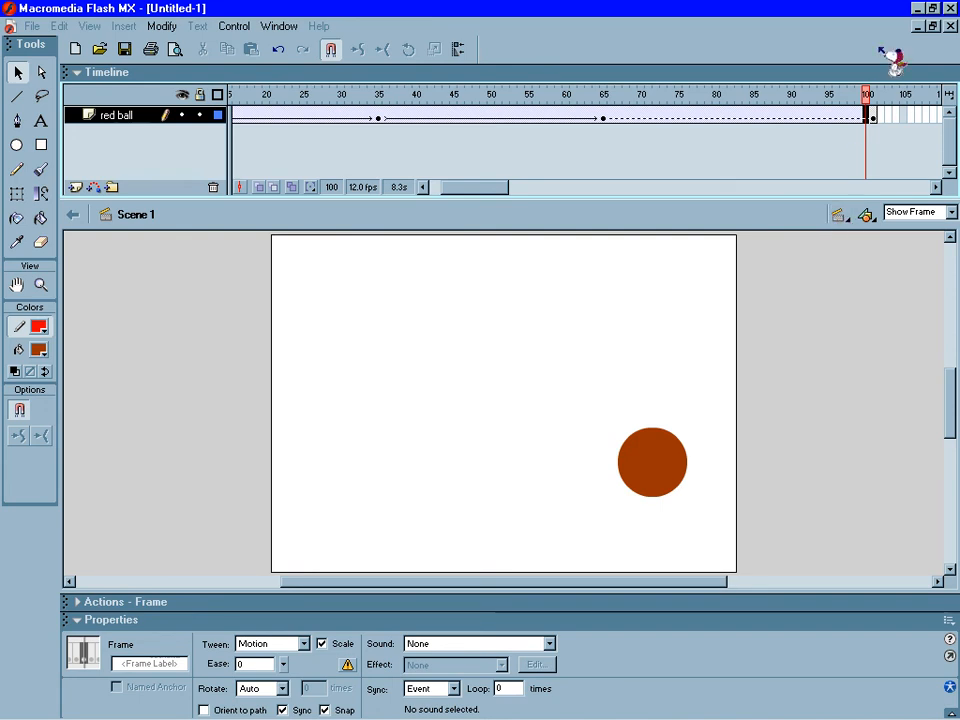
On the red ball layer's frame 101 keyframe, move the ball slightly right to about X 277.
left_click_drag(874, 116, 745, 143)
left_click(720, 119)
left_click(724, 119)
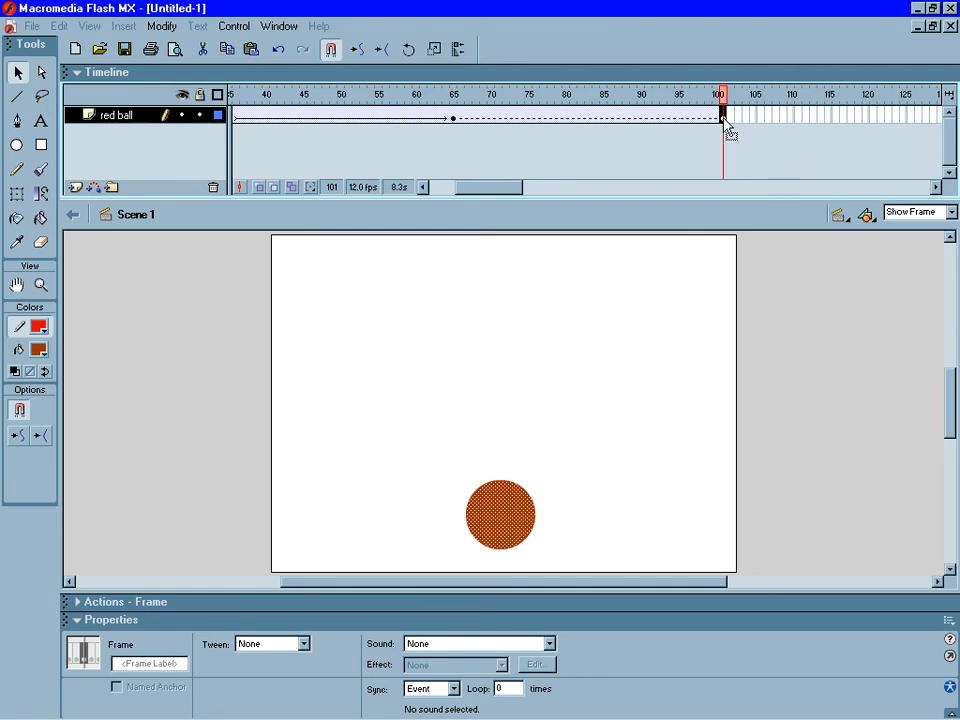
left_click(633, 118)
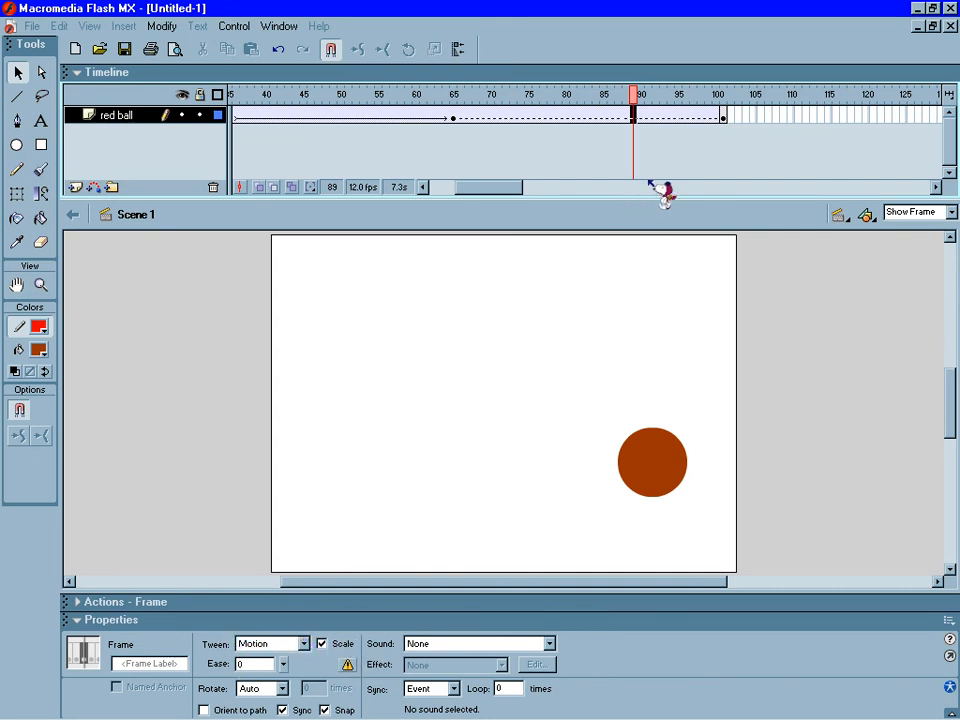
left_click(724, 118)
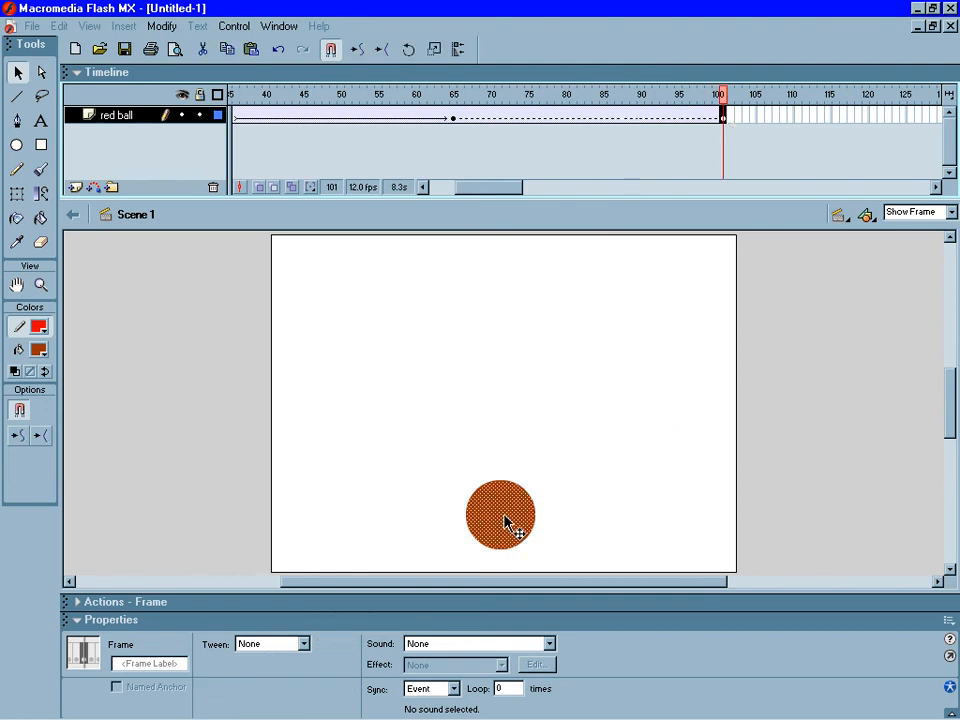
left_click_drag(505, 522, 547, 527)
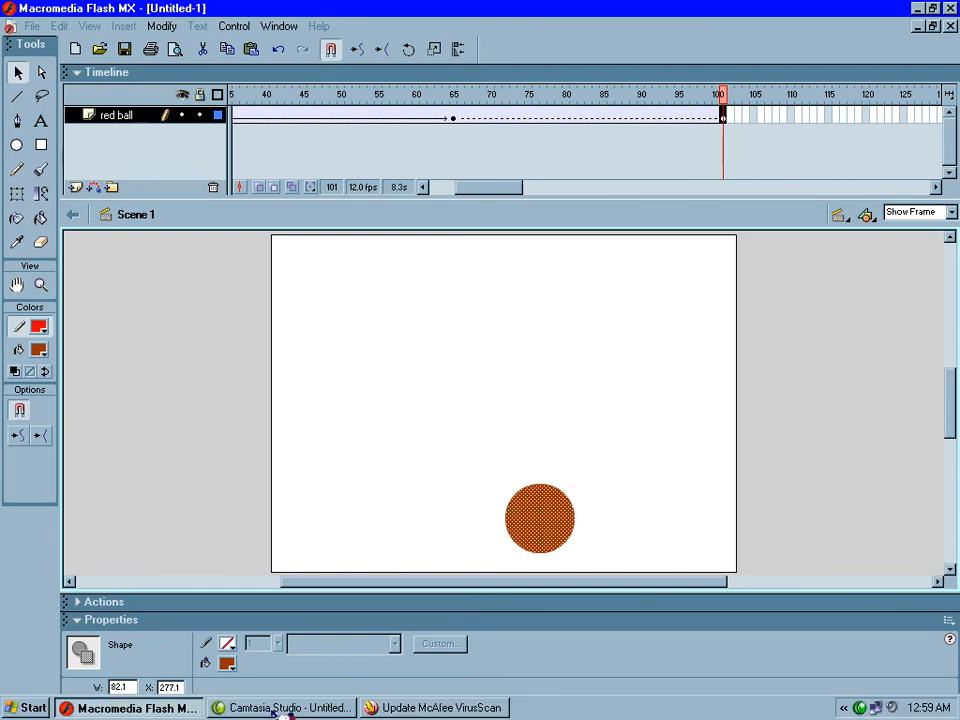
left_click(280, 709)
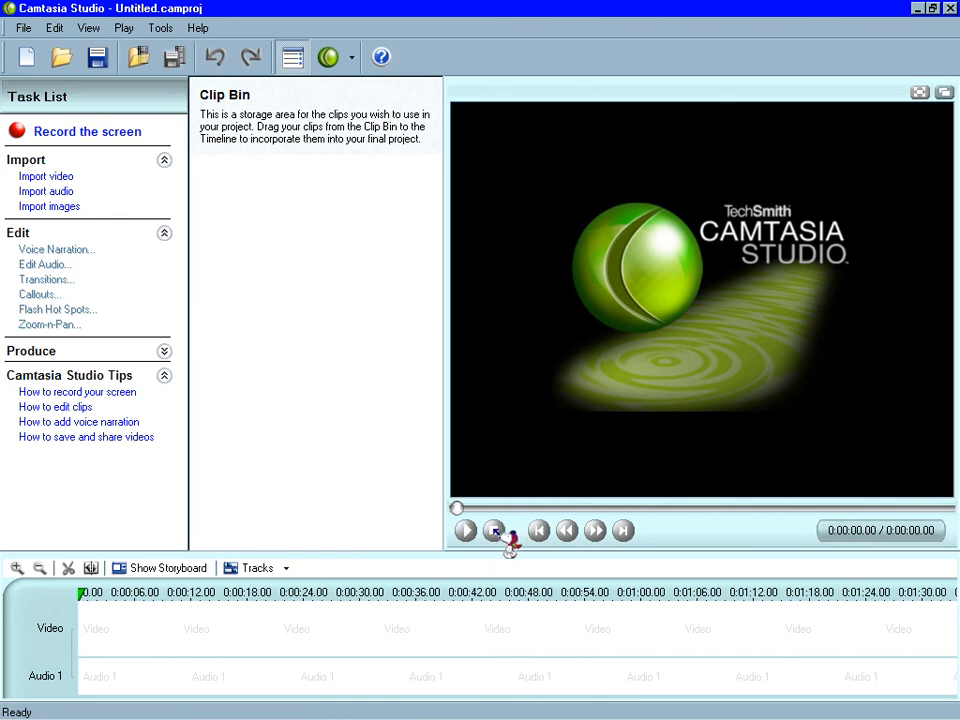
mouse_move(293, 716)
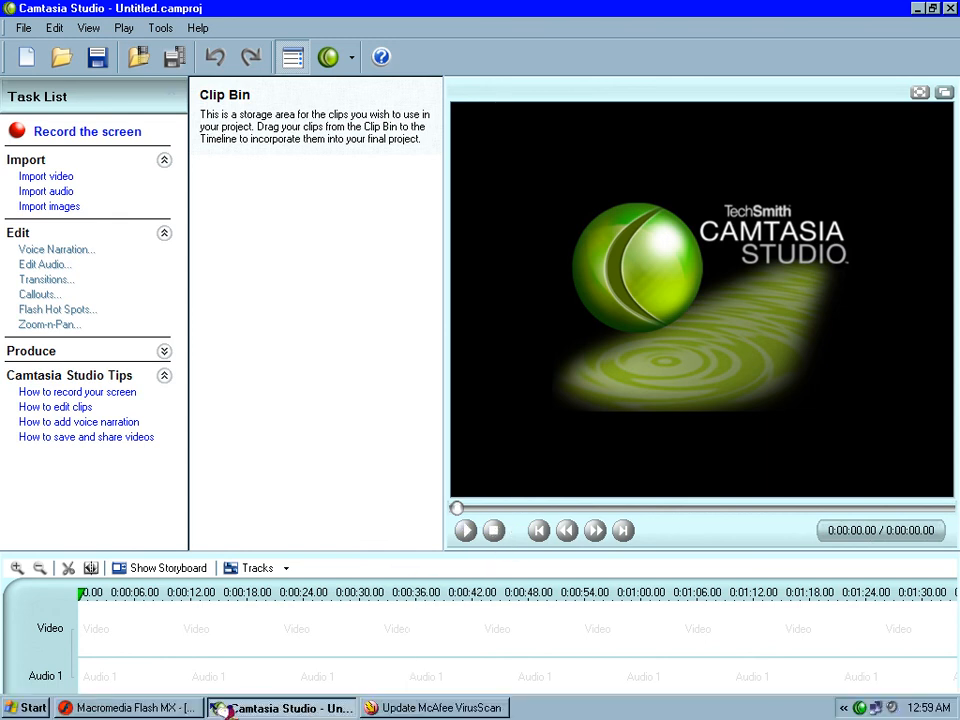
left_click(385, 707)
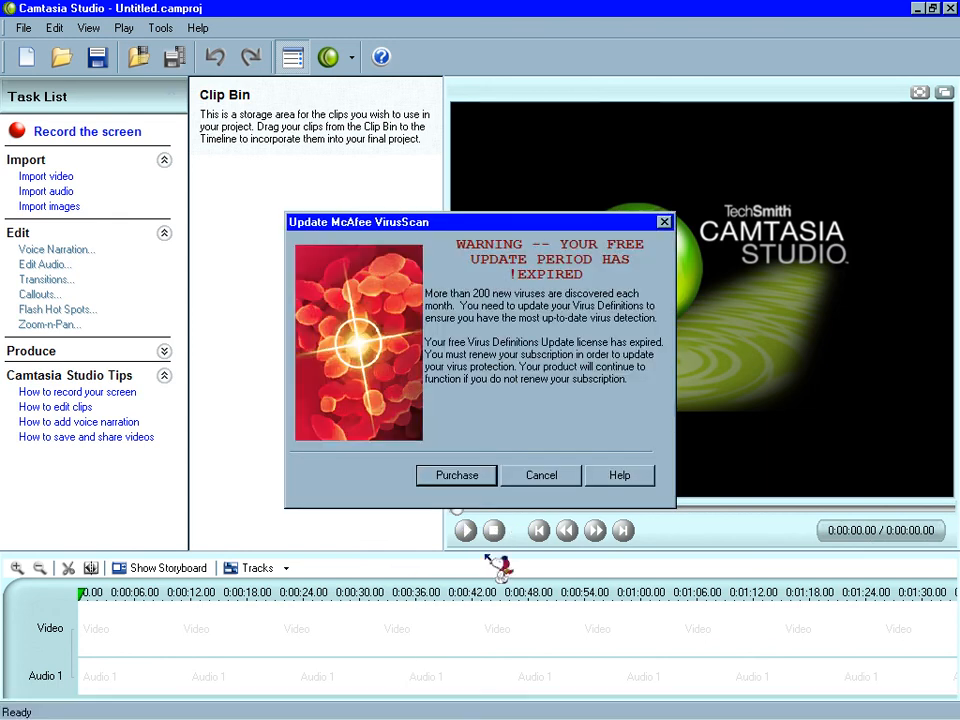
Dismiss the McAfee VirusScan update warning and bring up the Camtasia Recorder window over Macromedia Flash MX.
left_click(558, 468)
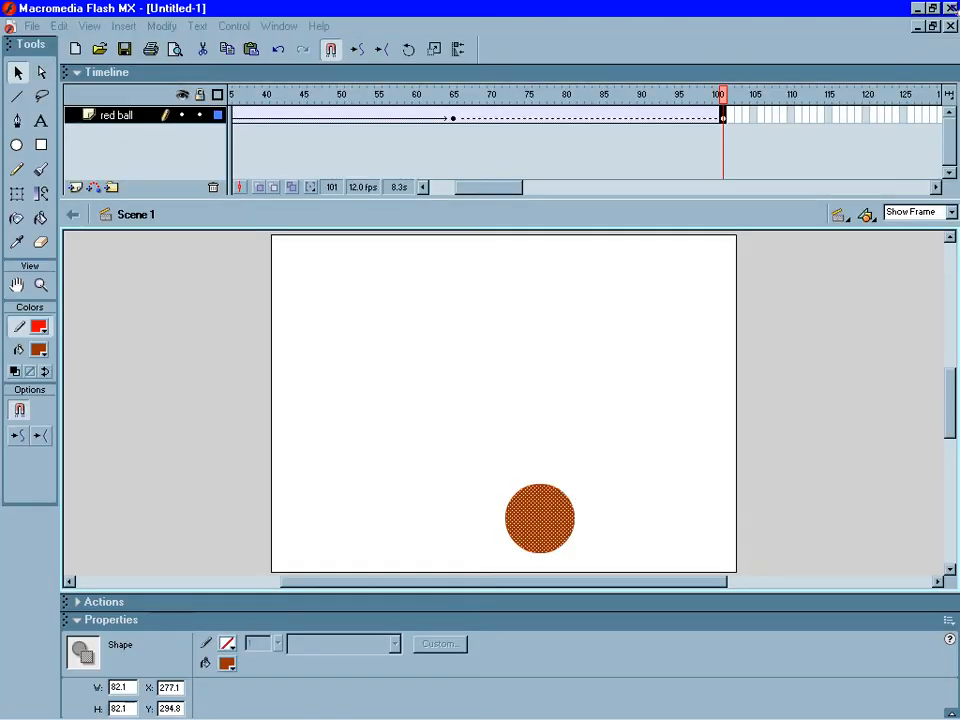
mouse_move(125, 715)
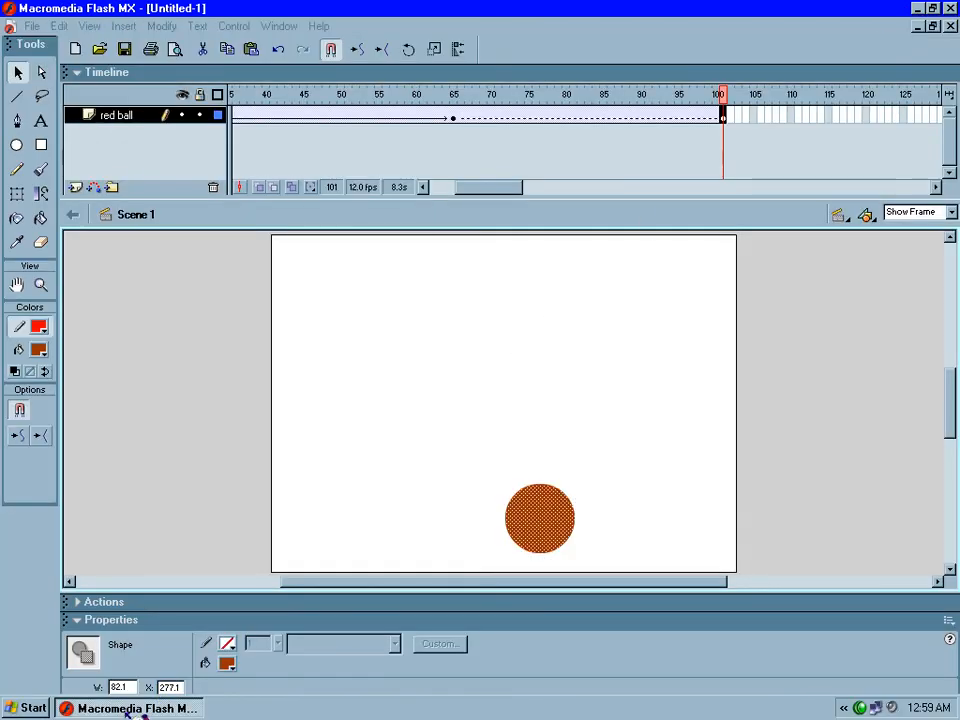
double_click(872, 707)
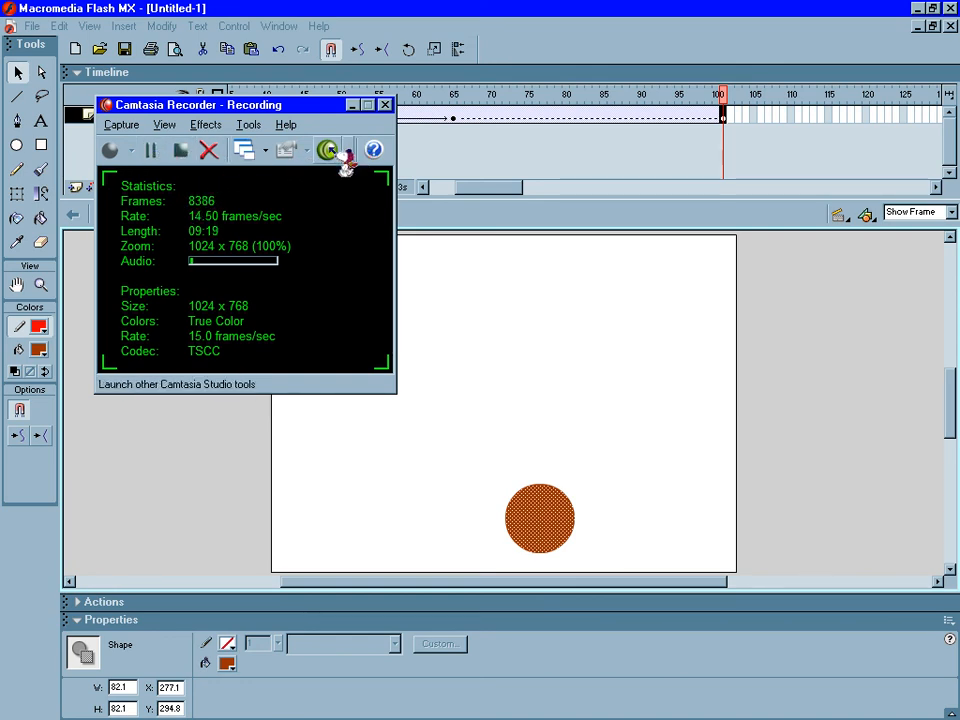
left_click(123, 125)
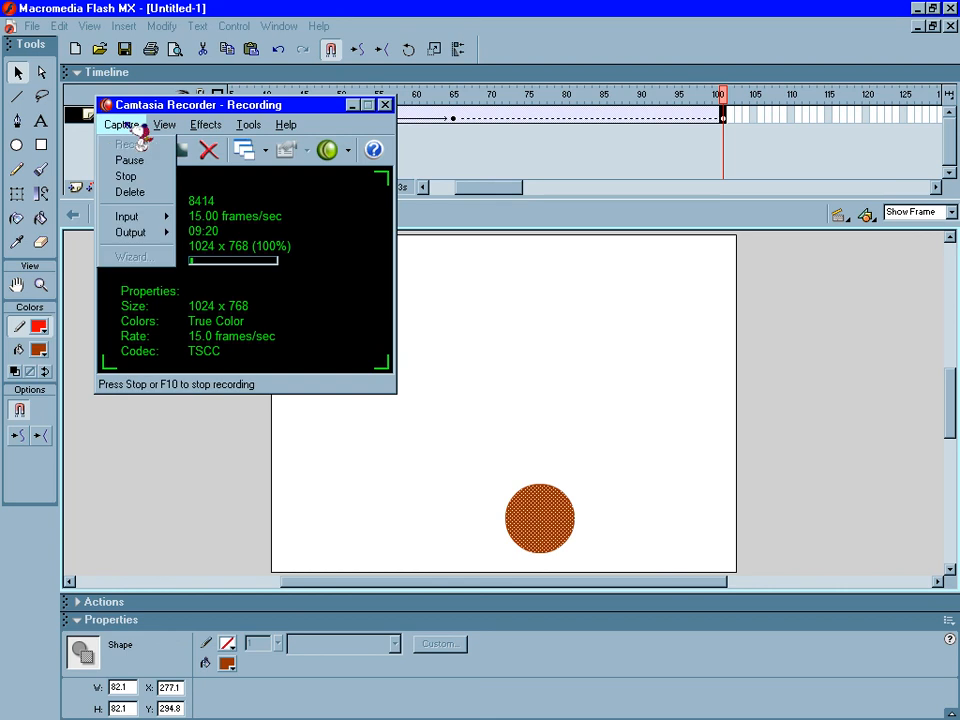
left_click(164, 124)
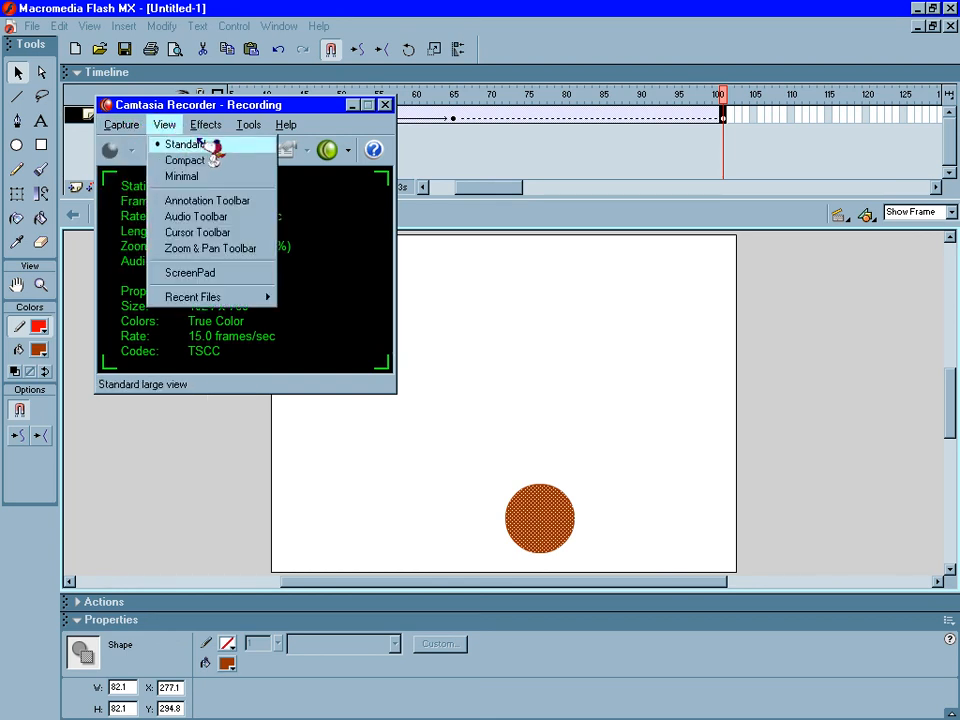
mouse_move(207, 128)
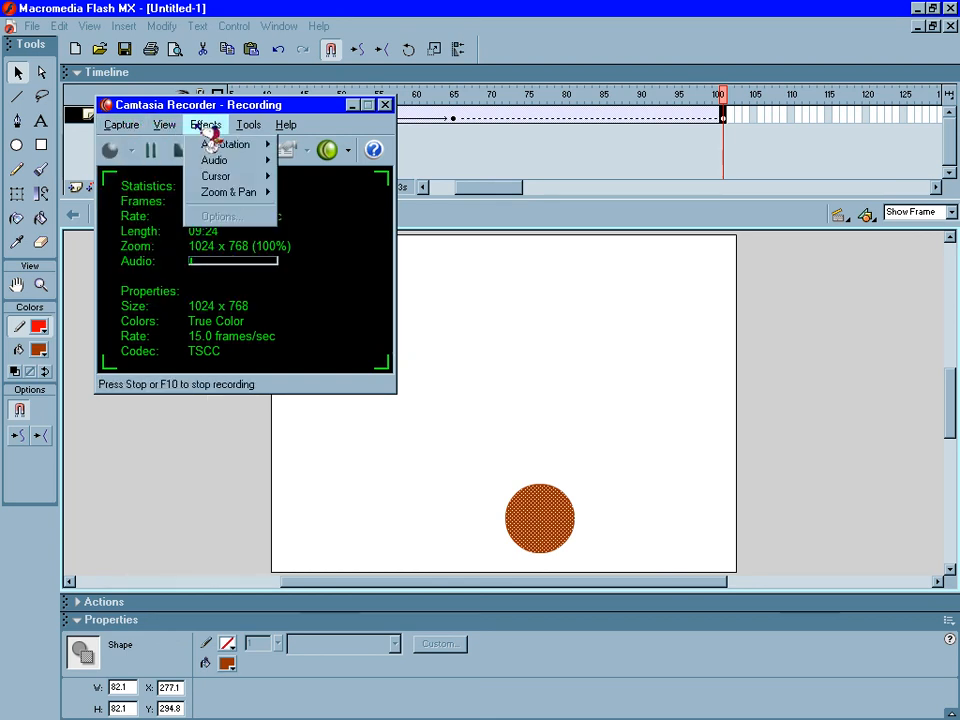
mouse_move(258, 130)
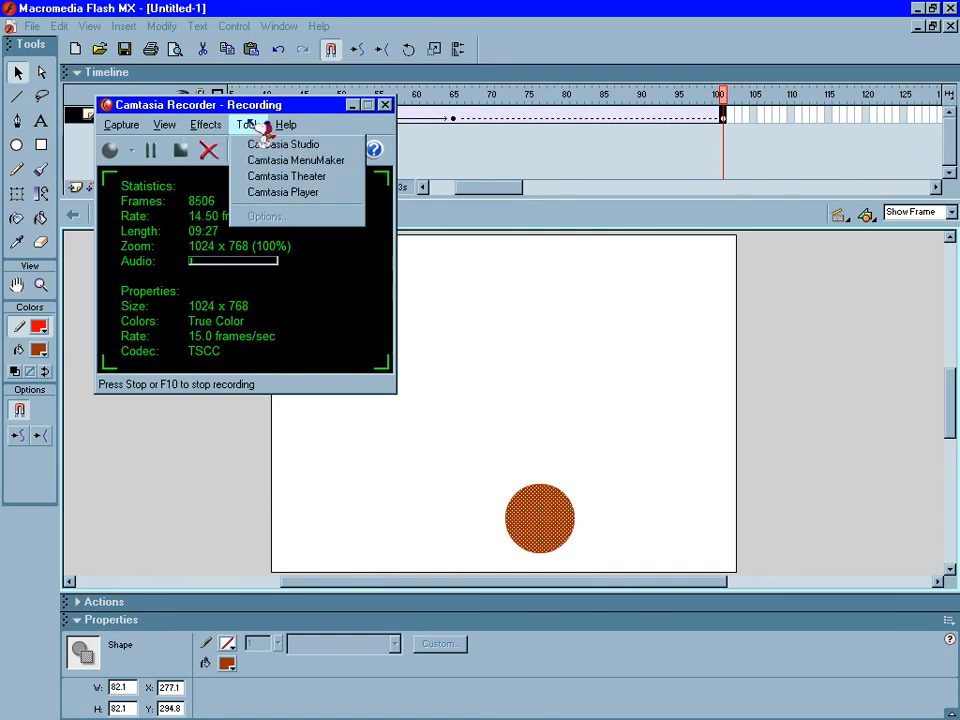
left_click(345, 292)
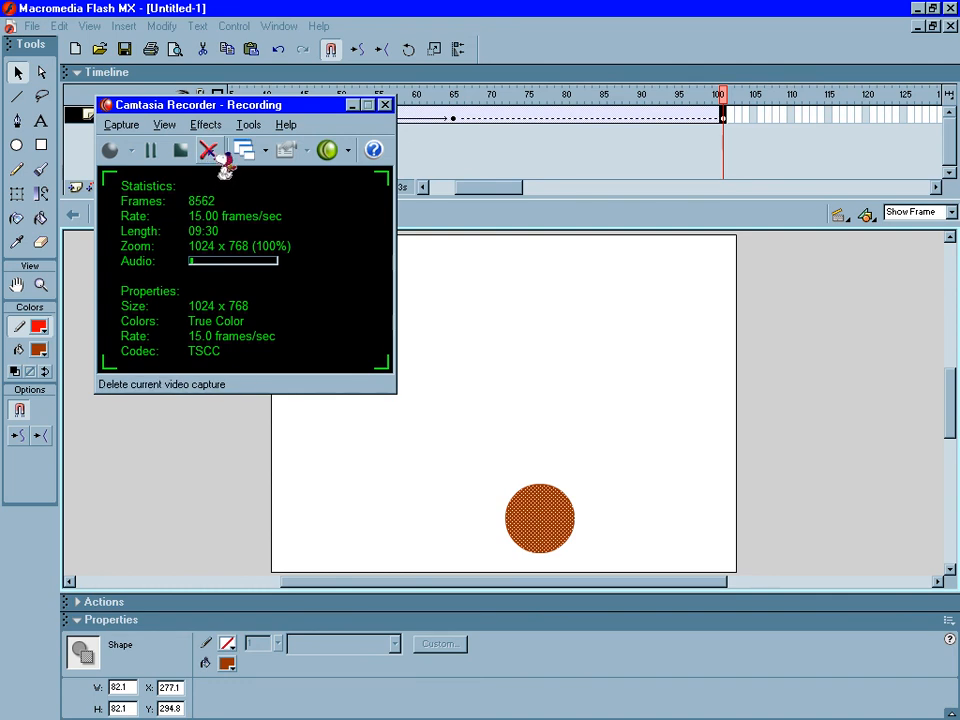